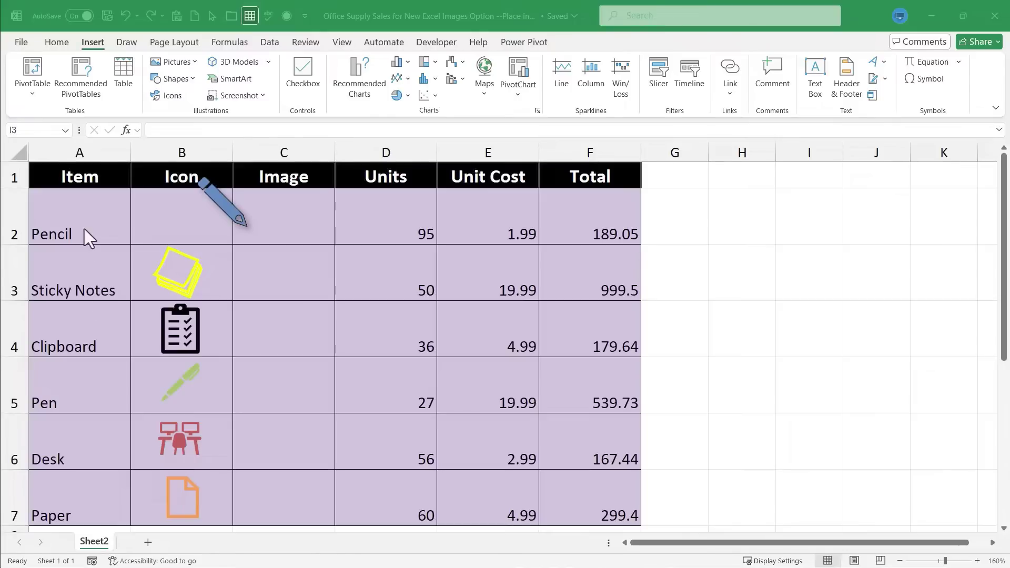
# - Move the pencil icon into cell B2 and enlarge it to fill the cell
pyautogui.moveTo(223, 203)
pyautogui.mouseDown()
pyautogui.moveTo(165, 224)
pyautogui.moveTo(194, 228)
pyautogui.moveTo(197, 191)
pyautogui.moveTo(211, 207)
pyautogui.moveTo(190, 209)
pyautogui.moveTo(195, 225)
pyautogui.moveTo(173, 221)
pyautogui.moveTo(227, 262)
pyautogui.moveTo(176, 216)
pyautogui.moveTo(173, 205)
pyautogui.moveTo(212, 181)
pyautogui.mouseUp()
pyautogui.moveTo(180, 213); pyautogui.dragTo(177, 223)
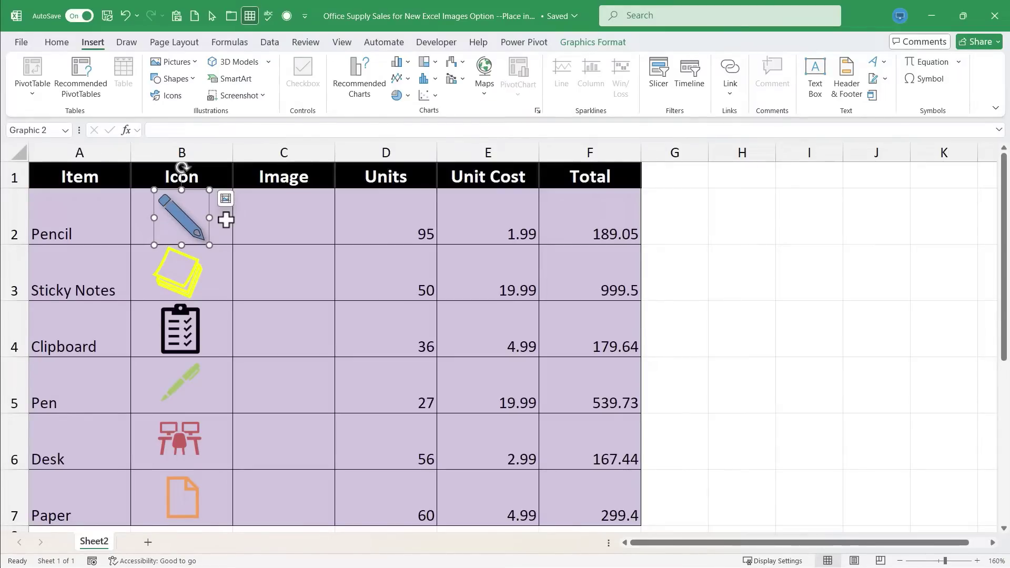
# - Nudge the pencil icon slightly right within B2, then select cell C2
pyautogui.click(259, 214)
pyautogui.moveTo(178, 222); pyautogui.dragTo(185, 220)
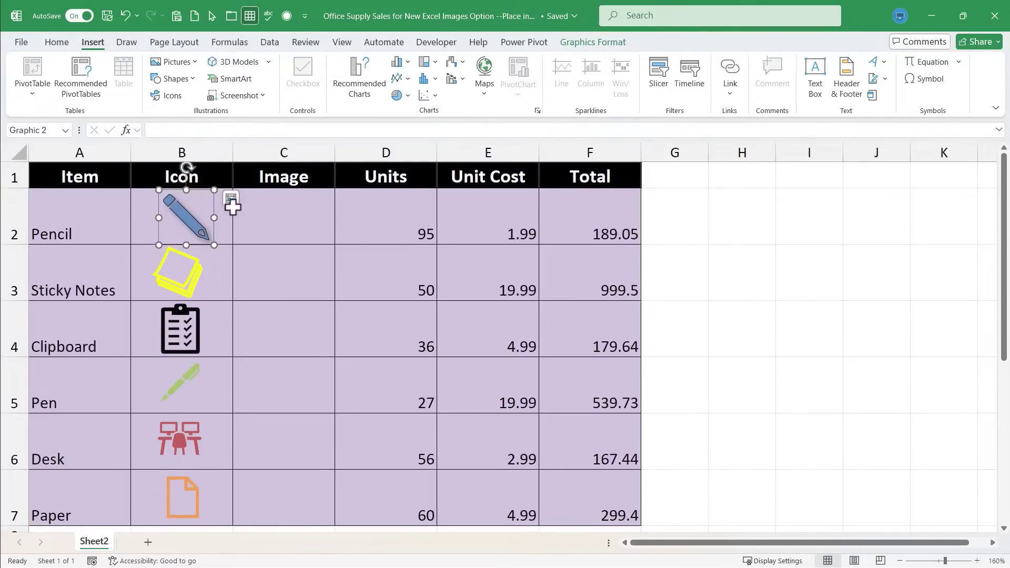
pyautogui.click(287, 213)
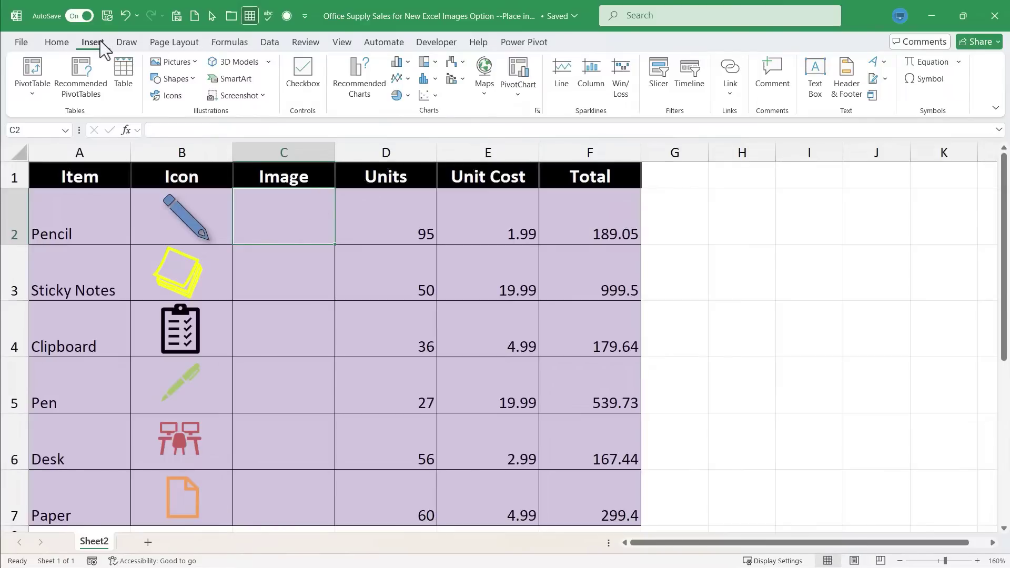
# - From Insert > Pictures > Place in Cell, choose Stock Images for cell C2
pyautogui.click(187, 63)
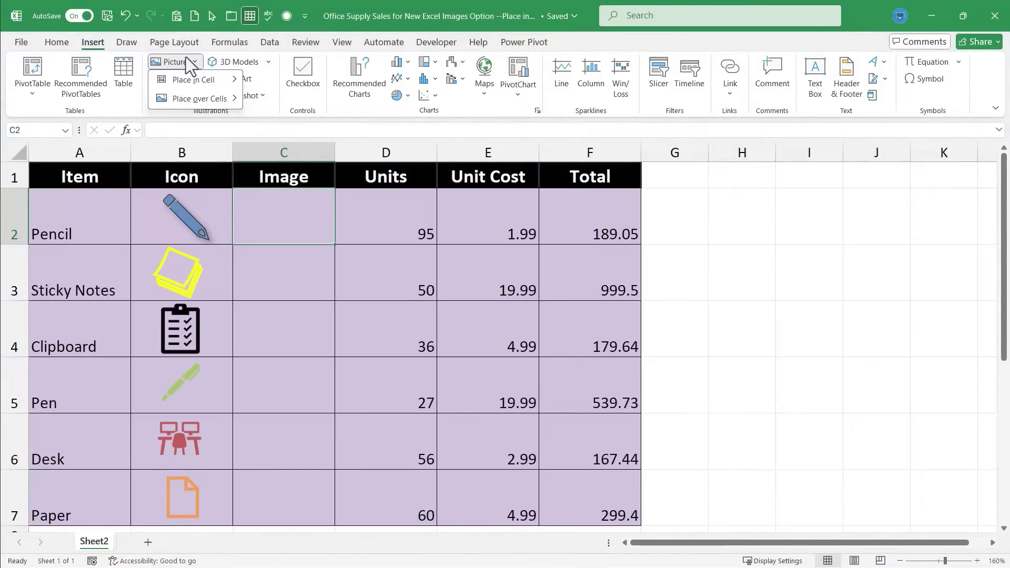
pyautogui.moveTo(181, 84)
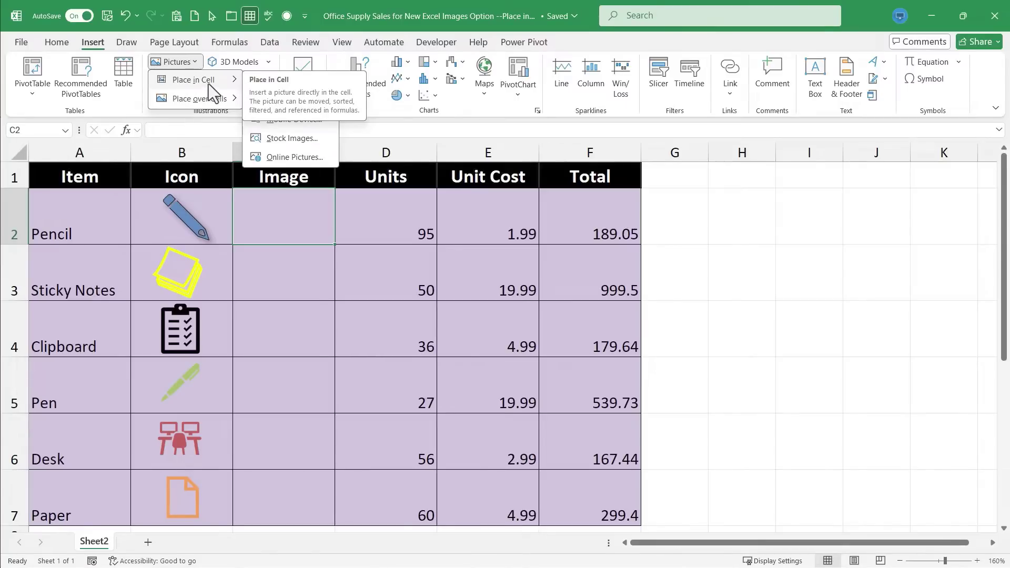
pyautogui.moveTo(194, 100)
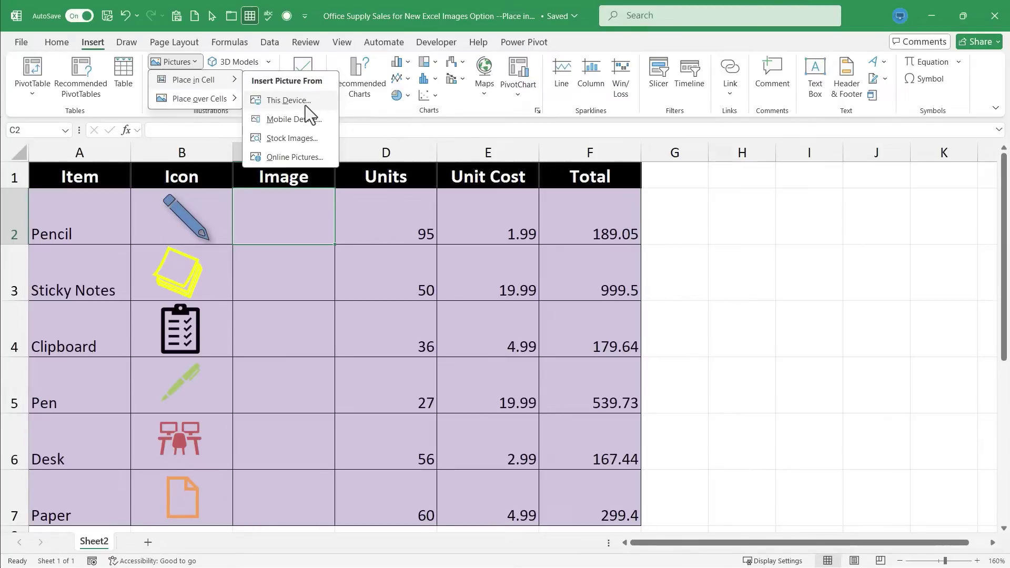
pyautogui.click(309, 140)
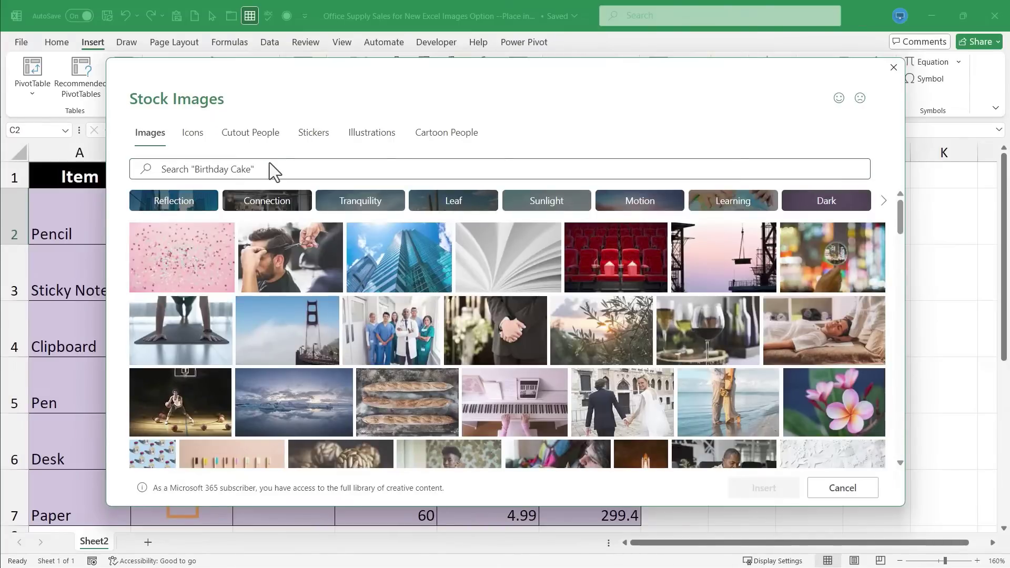
# - Search stock images for 'pencil' and insert the pencil-tip photo into C2
pyautogui.click(269, 163)
pyautogui.write('pencil')
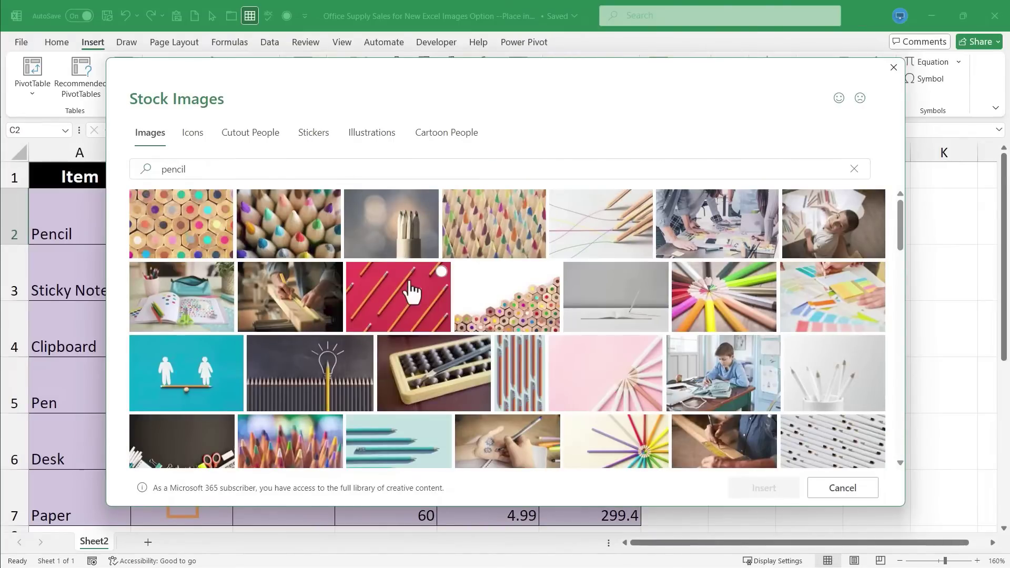
pyautogui.scroll(-10, 413, 289)
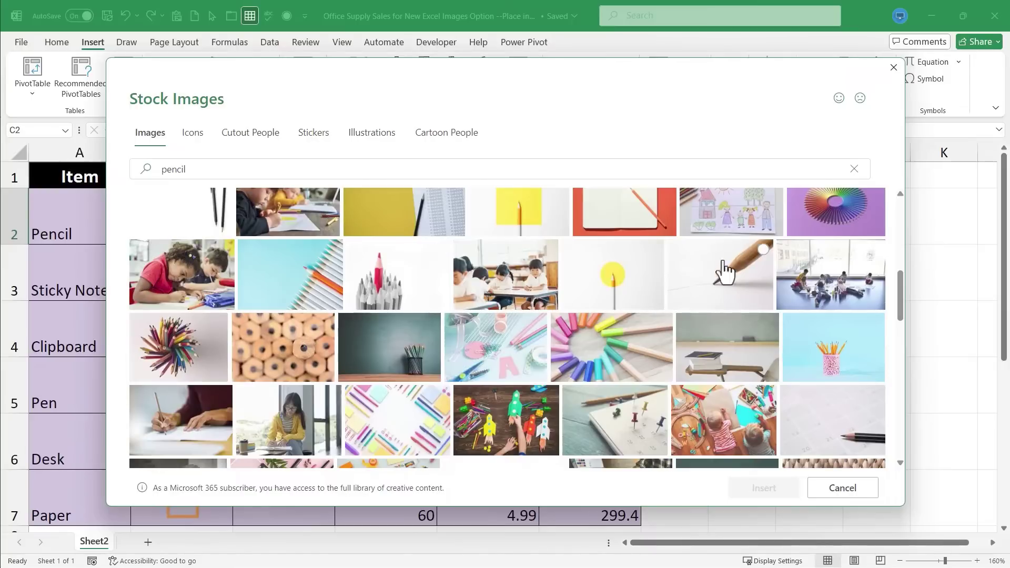
pyautogui.click(738, 267)
pyautogui.click(764, 495)
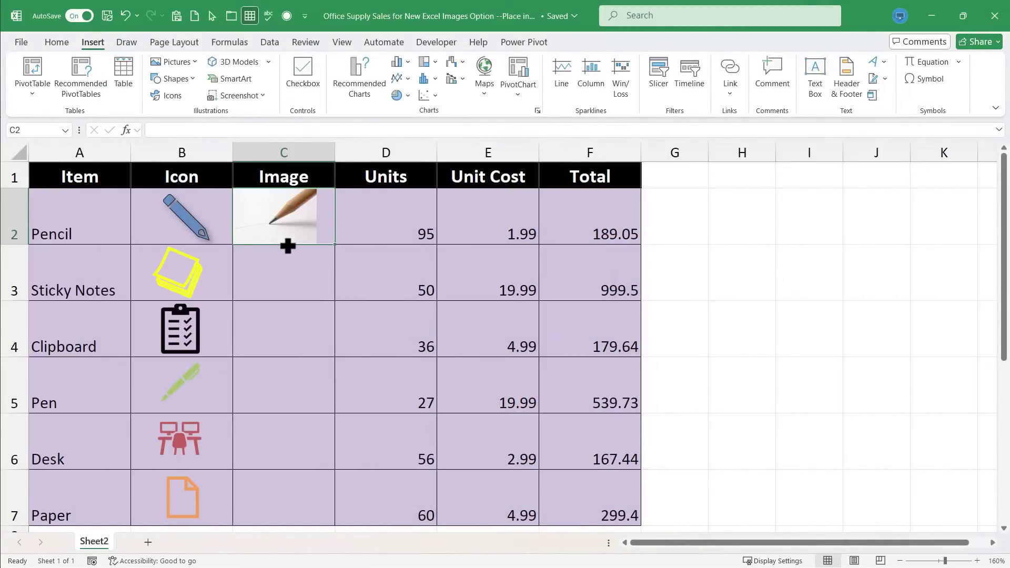
pyautogui.click(274, 226)
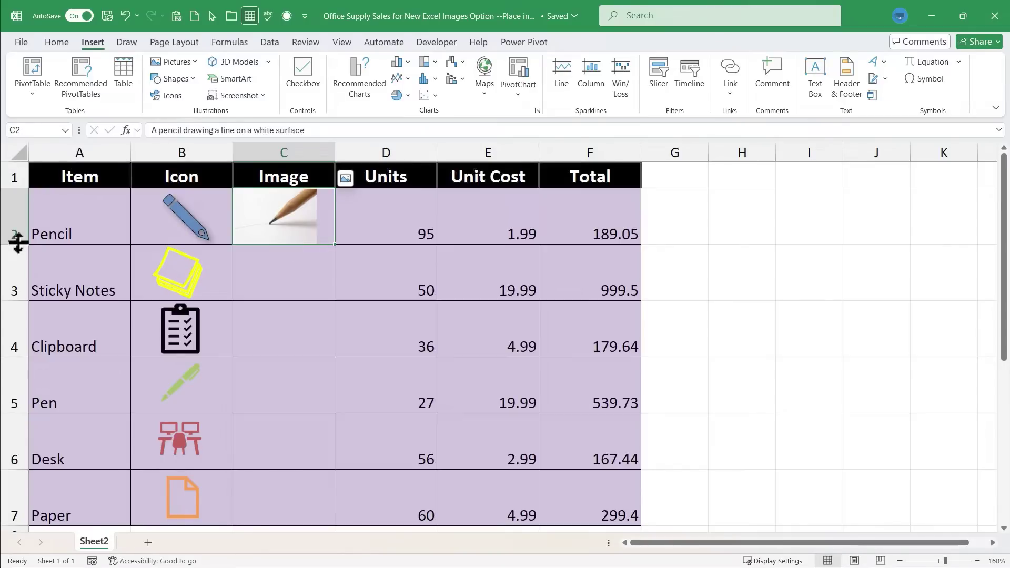
pyautogui.moveTo(17, 242); pyautogui.dragTo(29, 213)
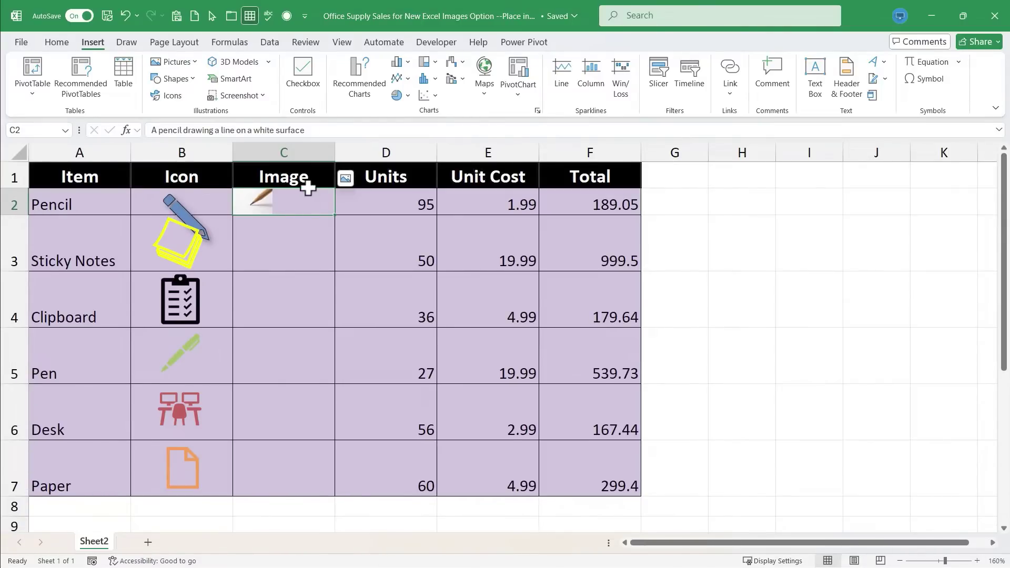
pyautogui.moveTo(334, 155); pyautogui.dragTo(482, 154)
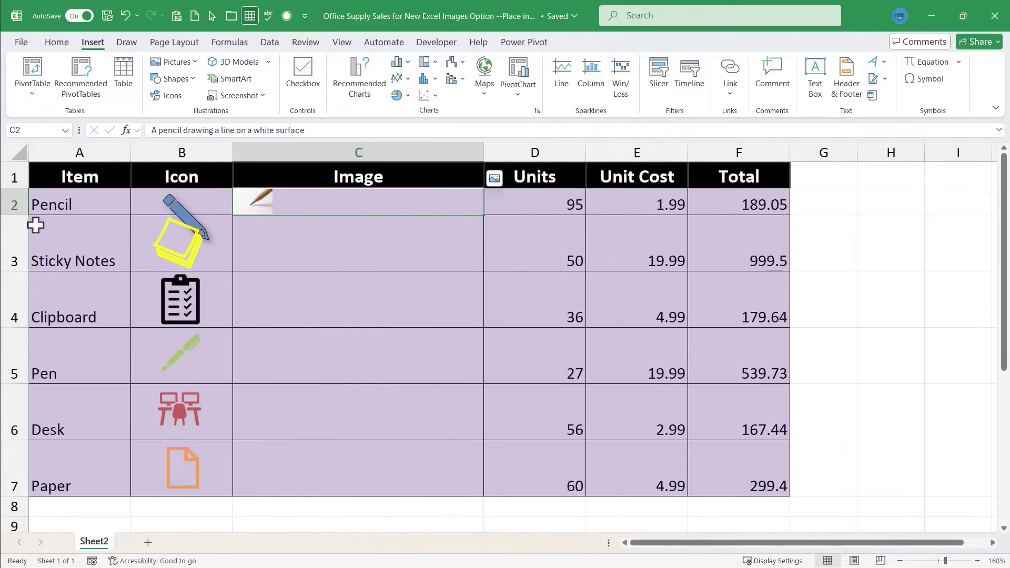
pyautogui.moveTo(16, 215); pyautogui.dragTo(18, 428)
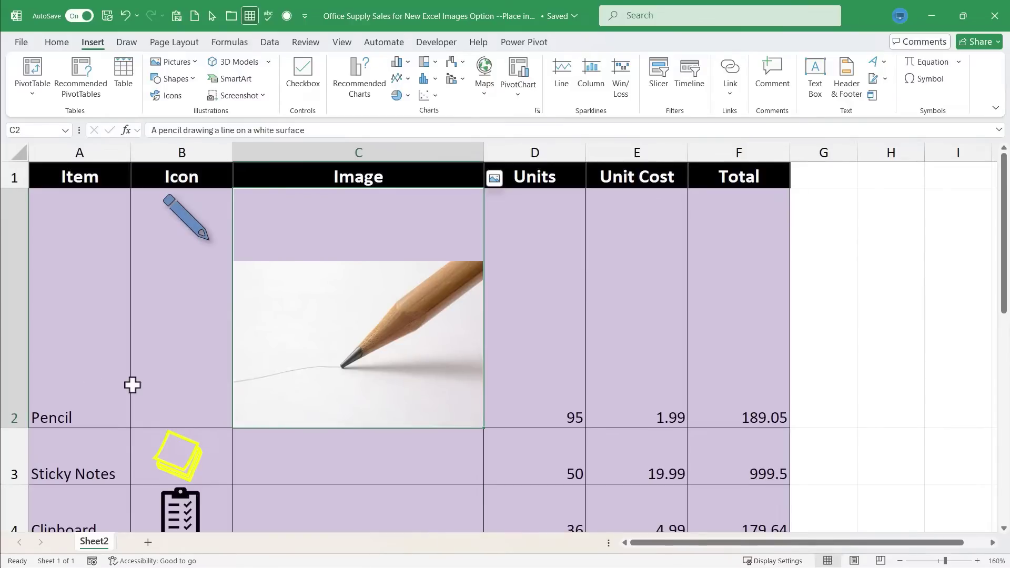
pyautogui.hotkey('ctrl', 'z')
pyautogui.hotkey('ctrl', 'z')
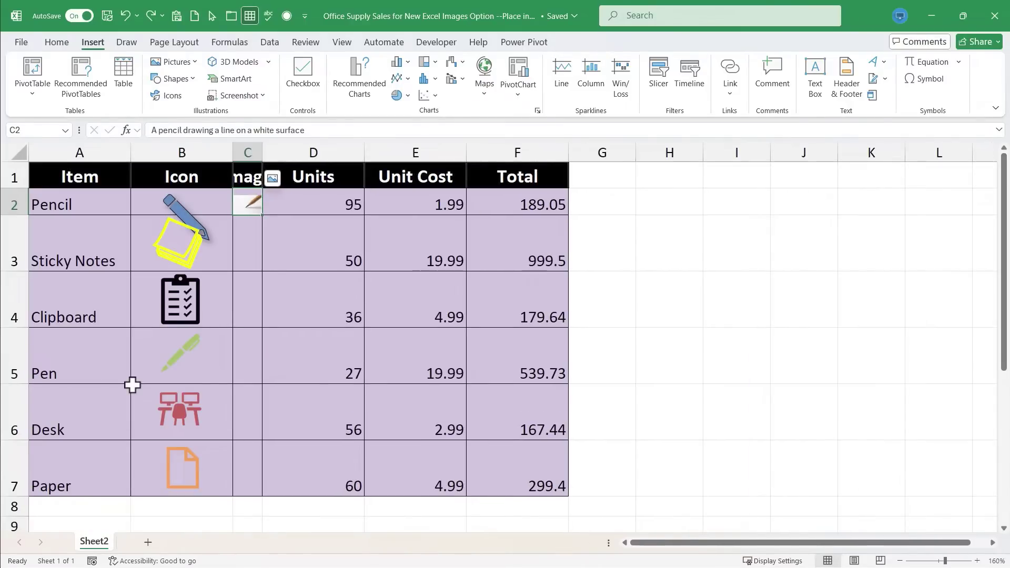
pyautogui.hotkey('ctrl', 'z')
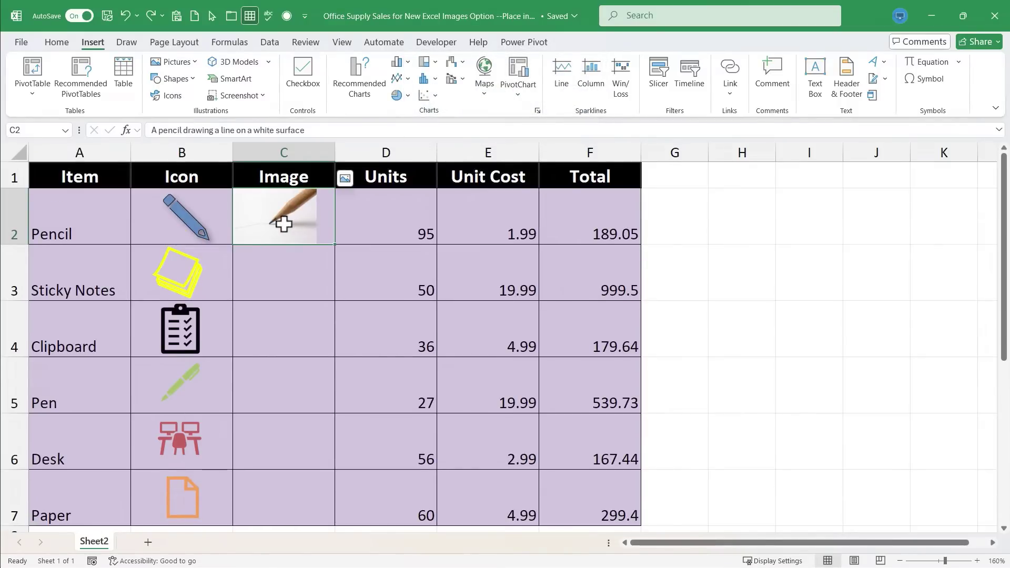
# - Apply Center and Middle Align to the pencil photo in cell C2
pyautogui.click(59, 46)
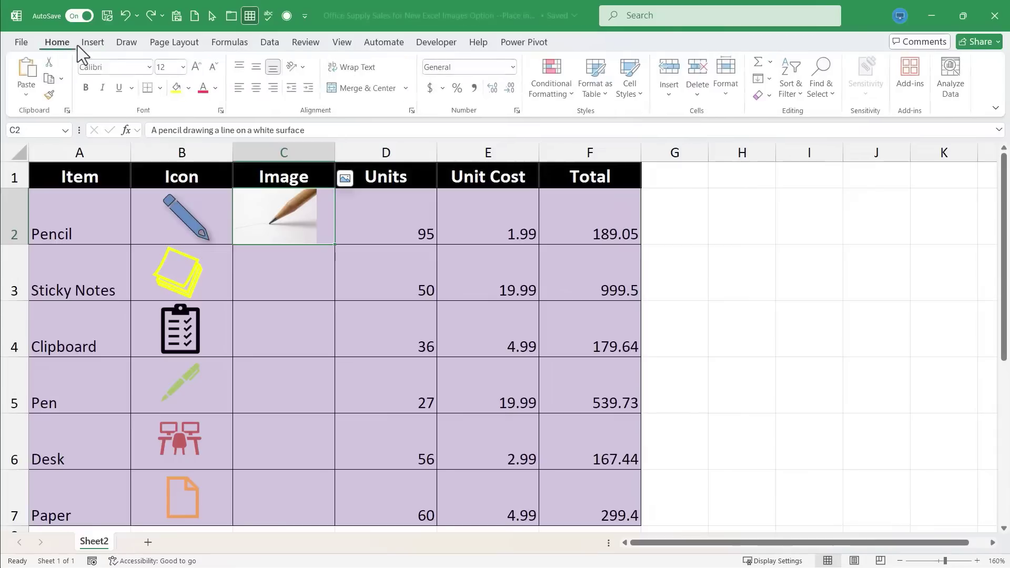
pyautogui.click(258, 88)
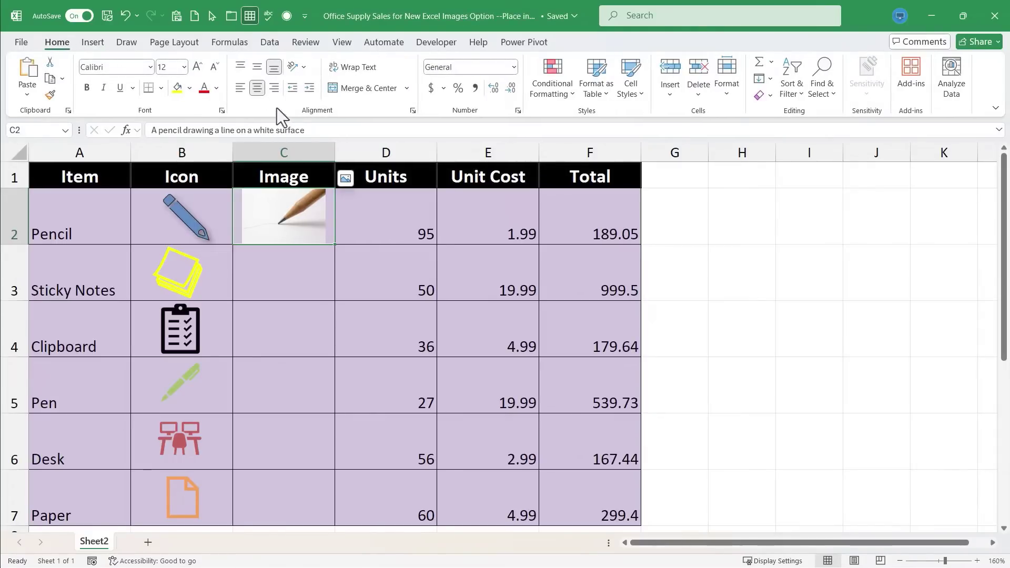
pyautogui.click(257, 71)
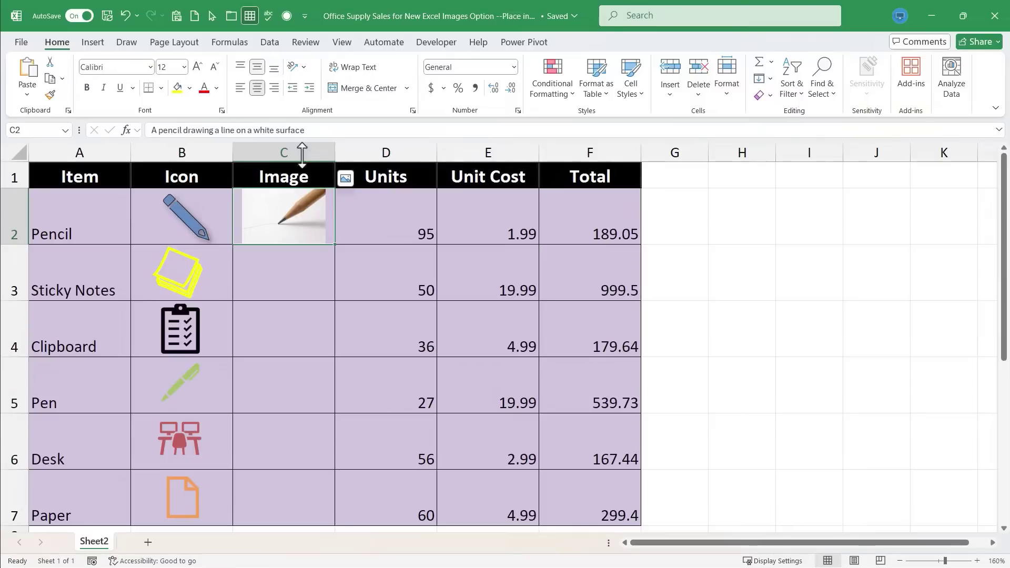
pyautogui.click(387, 229)
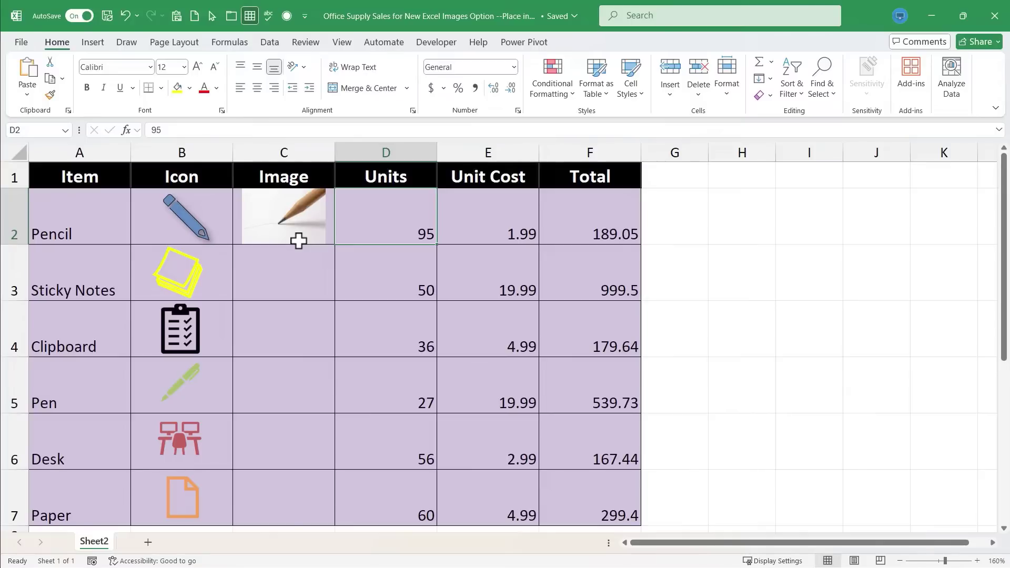
pyautogui.click(326, 234)
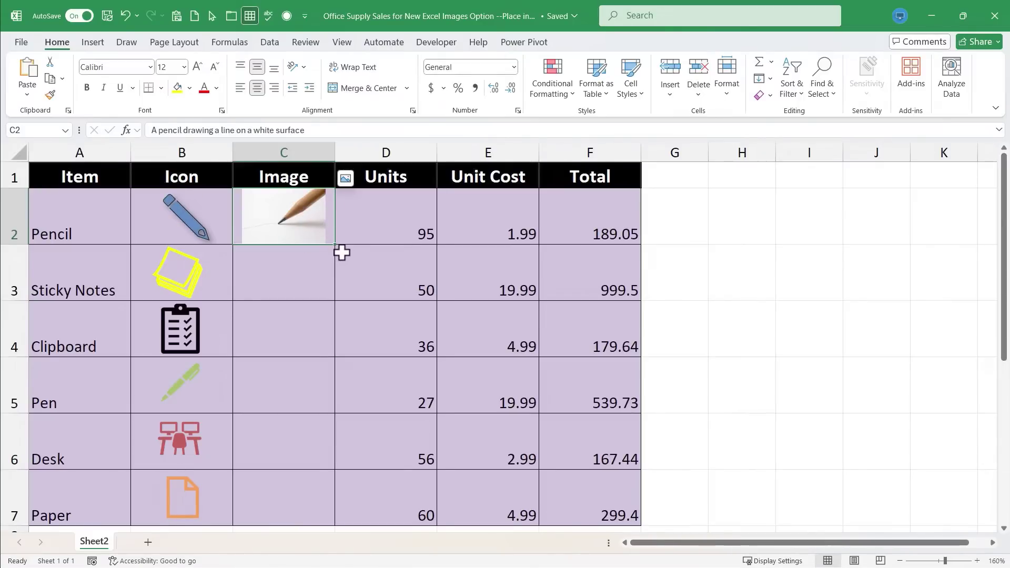
pyautogui.moveTo(339, 248); pyautogui.dragTo(331, 466)
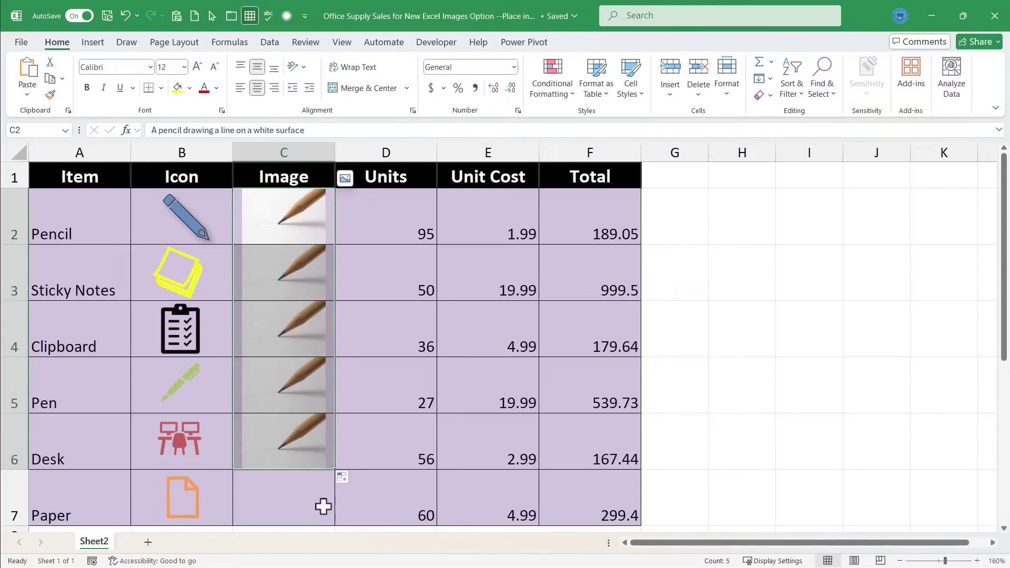
pyautogui.doubleClick(337, 472)
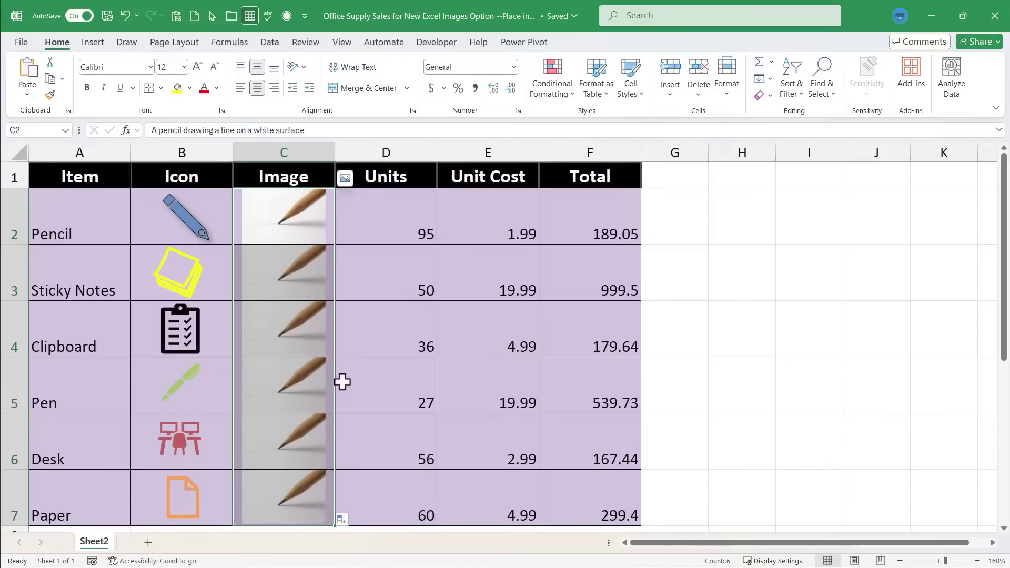
pyautogui.scroll(-2, 295, 379)
pyautogui.scroll(2, 294, 379)
pyautogui.scroll(-1, 358, 469)
pyautogui.scroll(1, 361, 471)
pyautogui.hotkey('ctrl', 'z')
pyautogui.hotkey('ctrl', 'z')
pyautogui.hotkey('ctrl', 'z')
pyautogui.hotkey('ctrl', 'z')
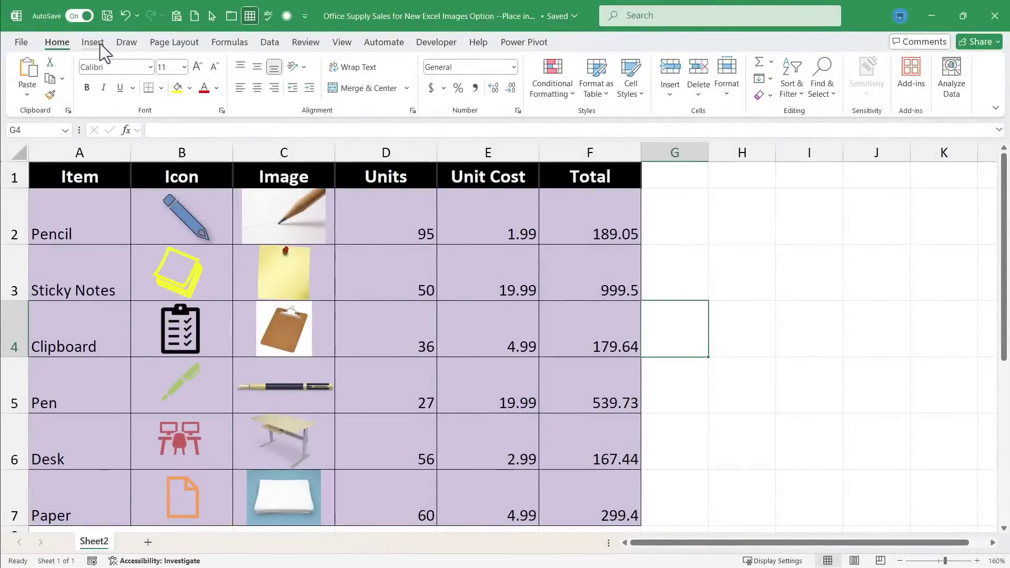
pyautogui.click(93, 42)
pyautogui.click(185, 63)
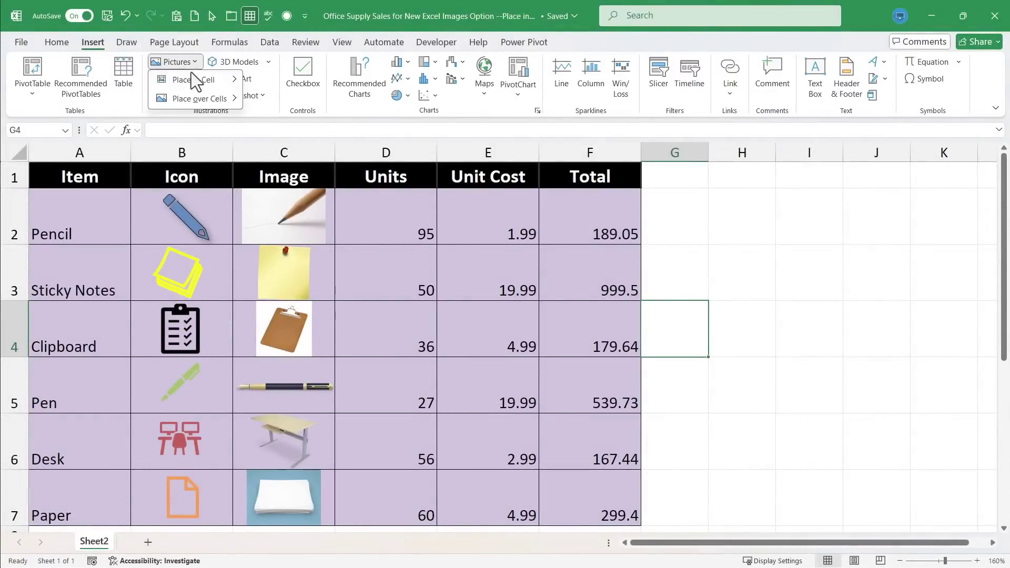
pyautogui.click(207, 81)
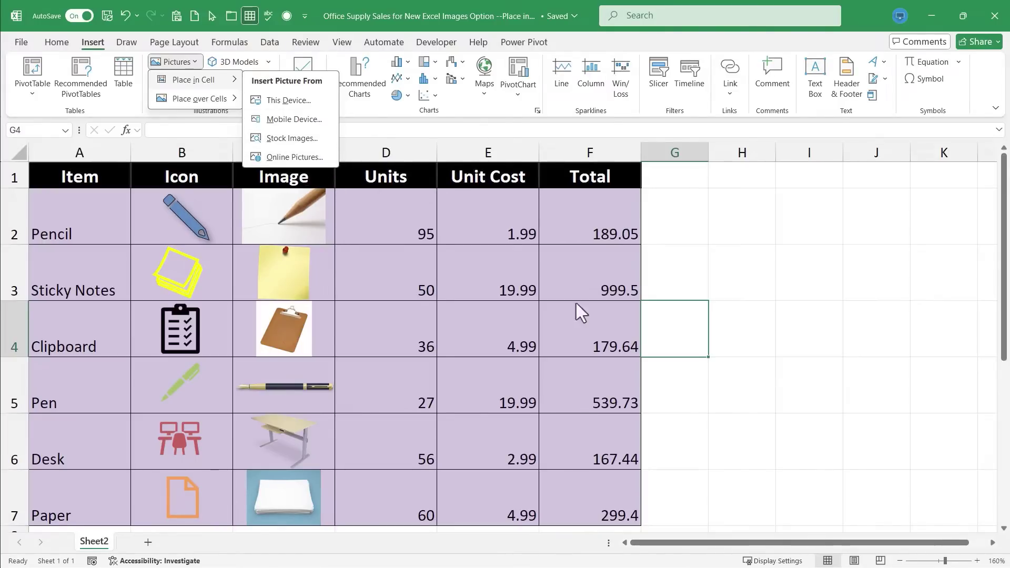
pyautogui.click(756, 304)
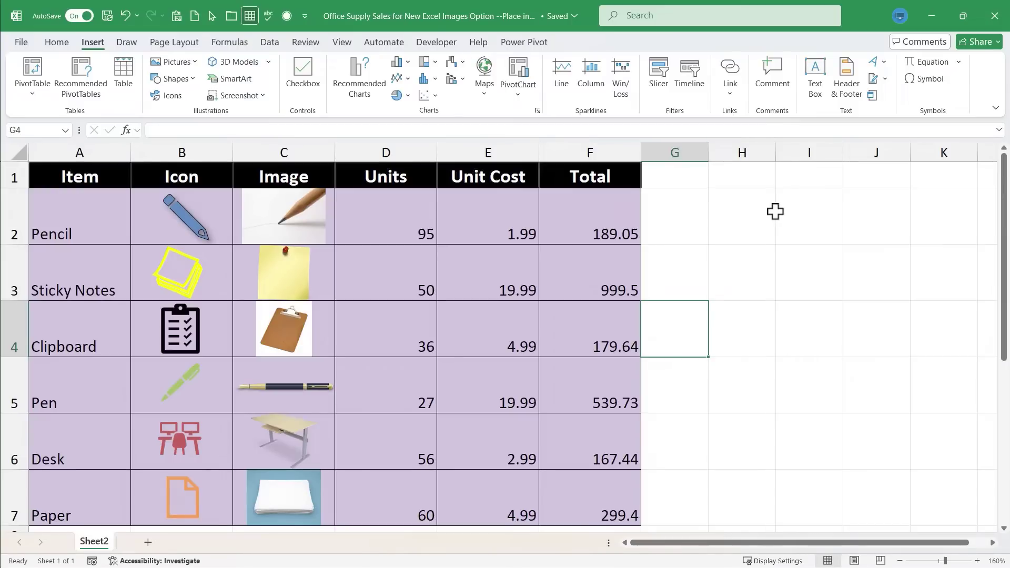
# - Enter the formula =C2 in cell H2 so it displays the pencil photo
pyautogui.click(737, 211)
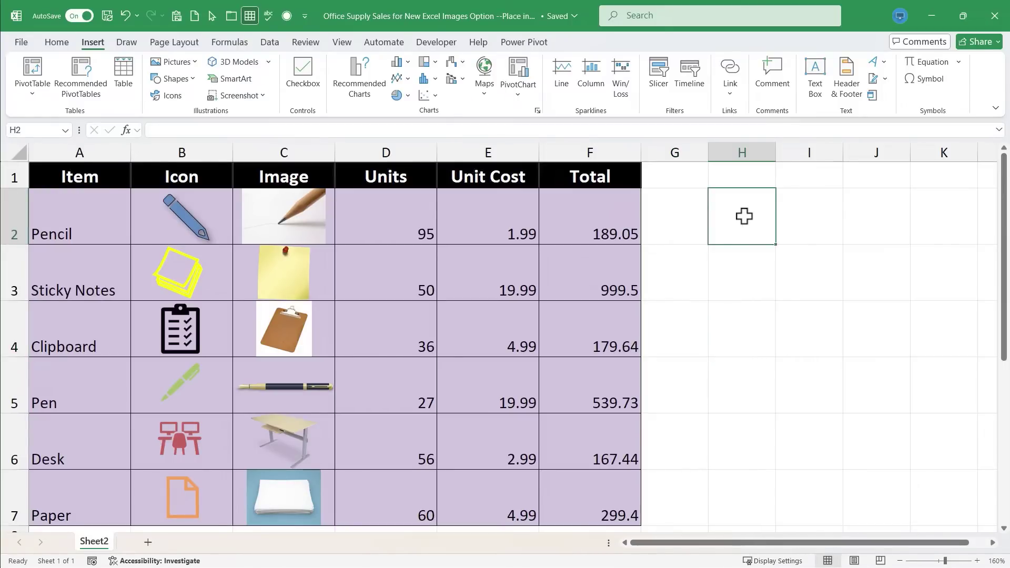
pyautogui.write('=')
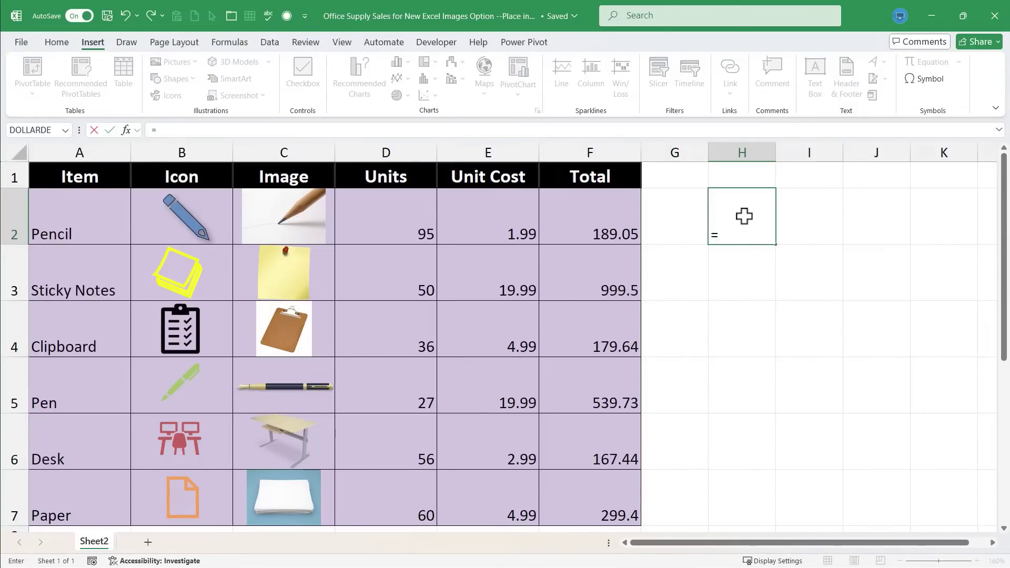
pyautogui.write('c2')
pyautogui.press('Return')
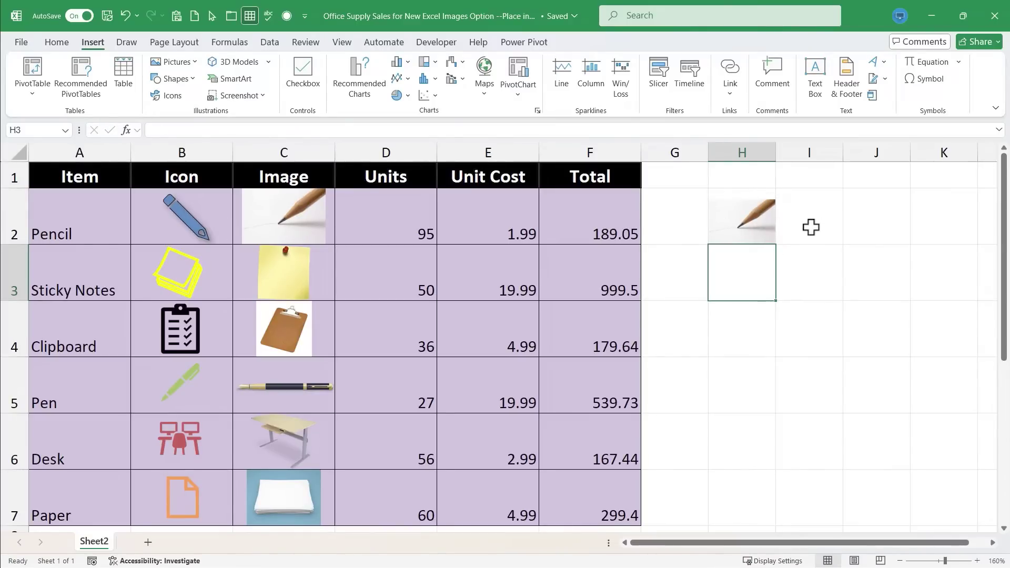
pyautogui.press('Up')
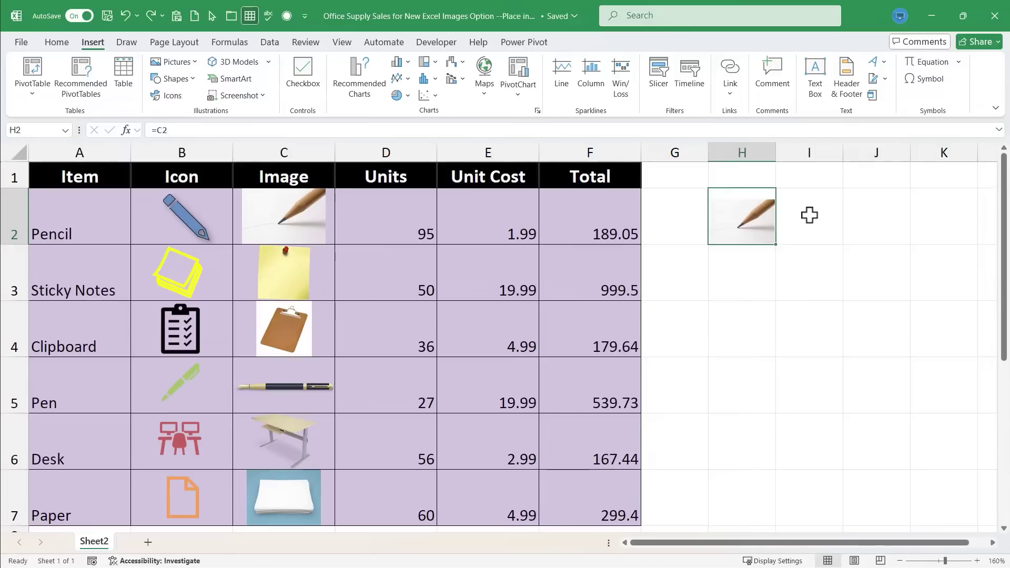
pyautogui.click(809, 215)
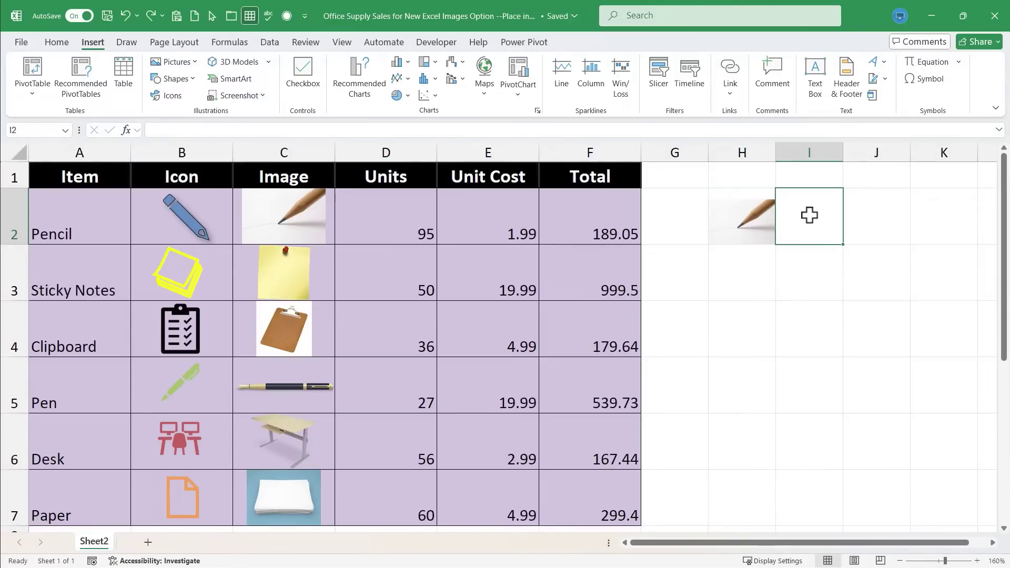
# - Enter =IF(D2>0,C2) in cell I2 to return the pencil photo when units exceed zero
pyautogui.write('=if(')
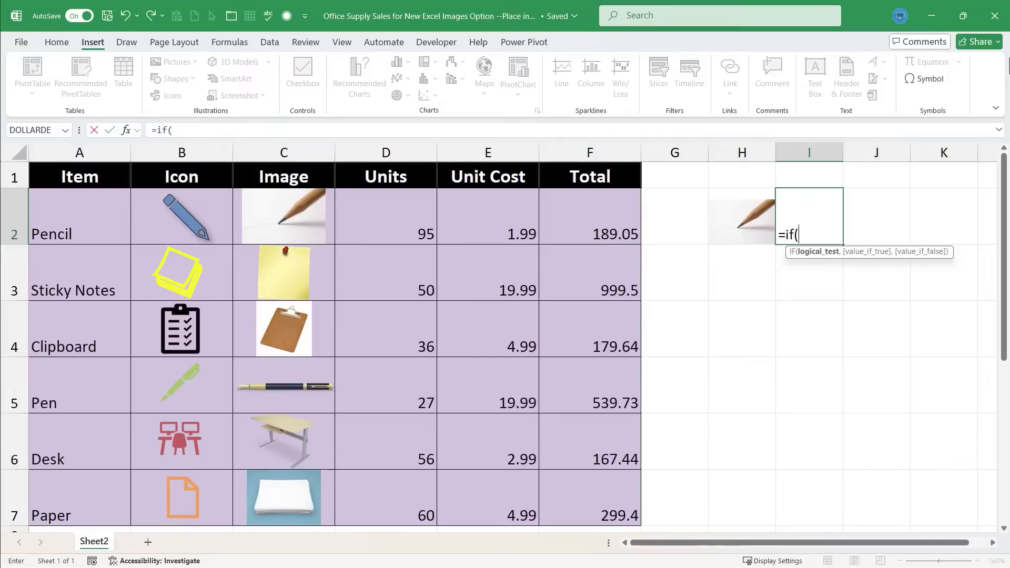
pyautogui.click(392, 217)
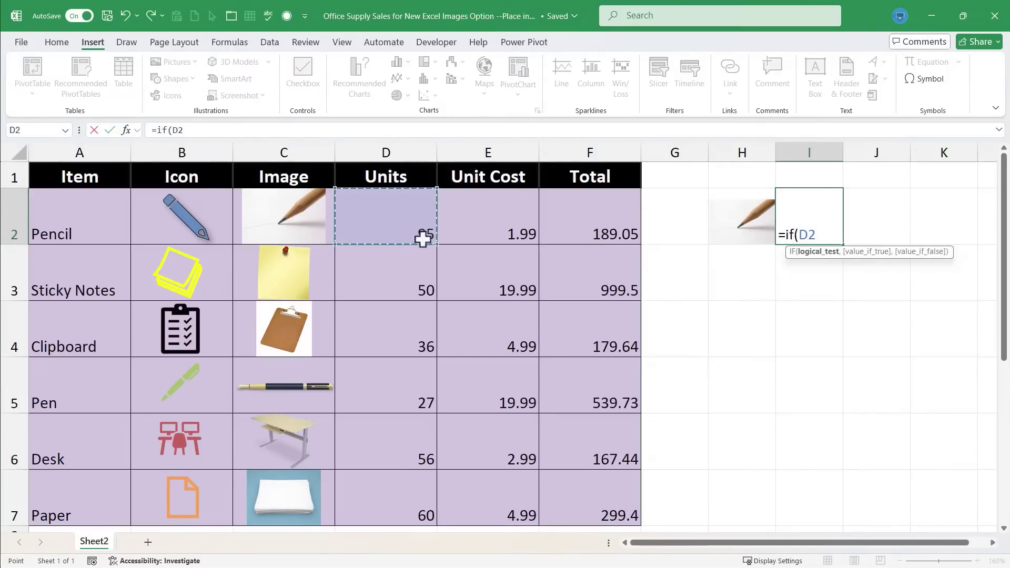
pyautogui.write('>')
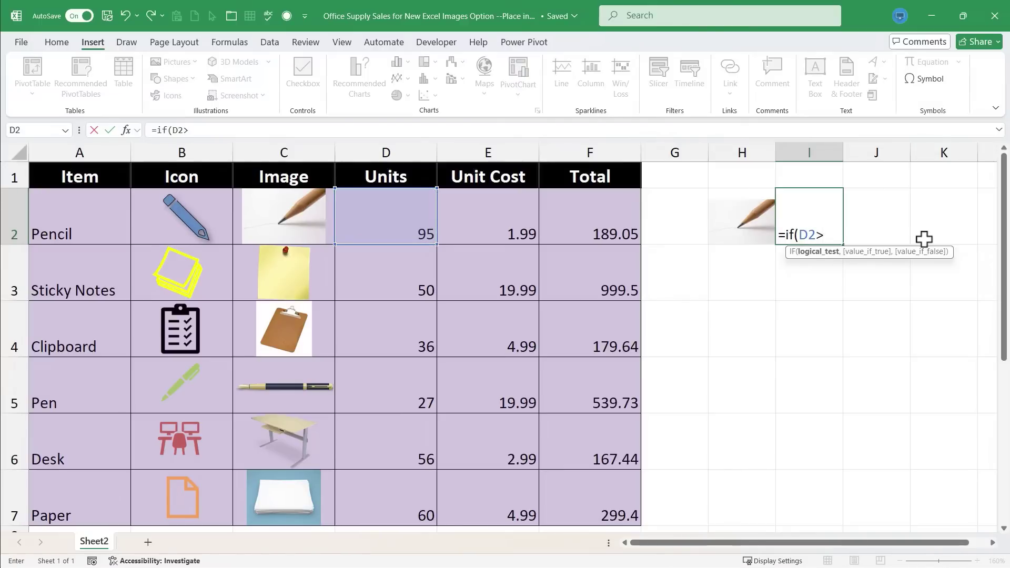
pyautogui.write('0,')
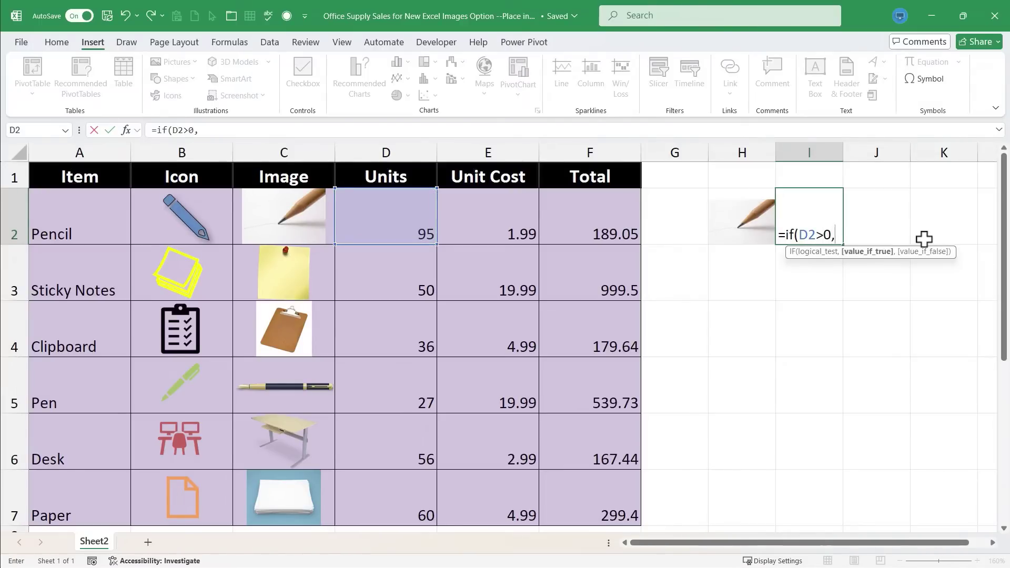
pyautogui.click(275, 211)
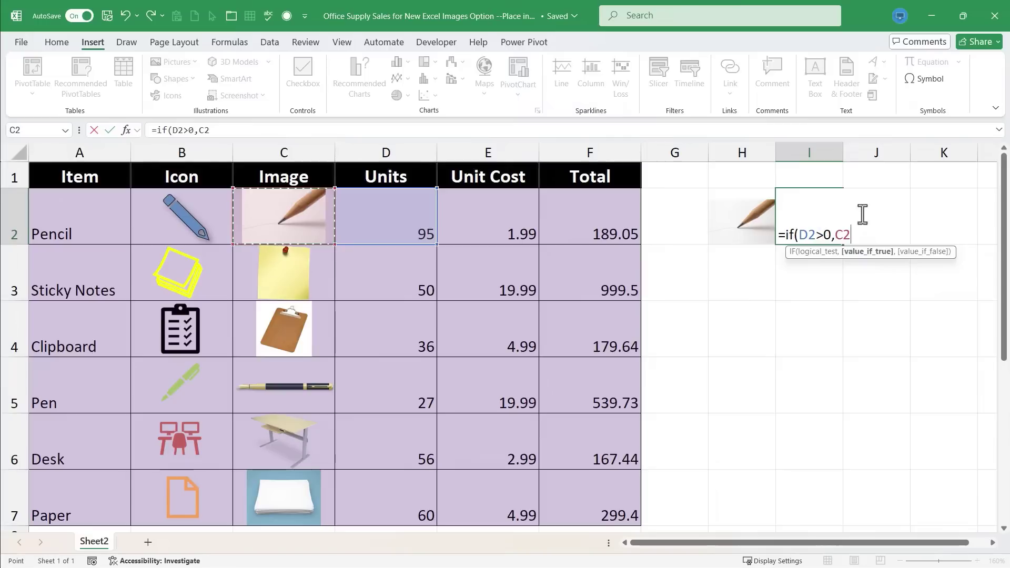
pyautogui.write(')')
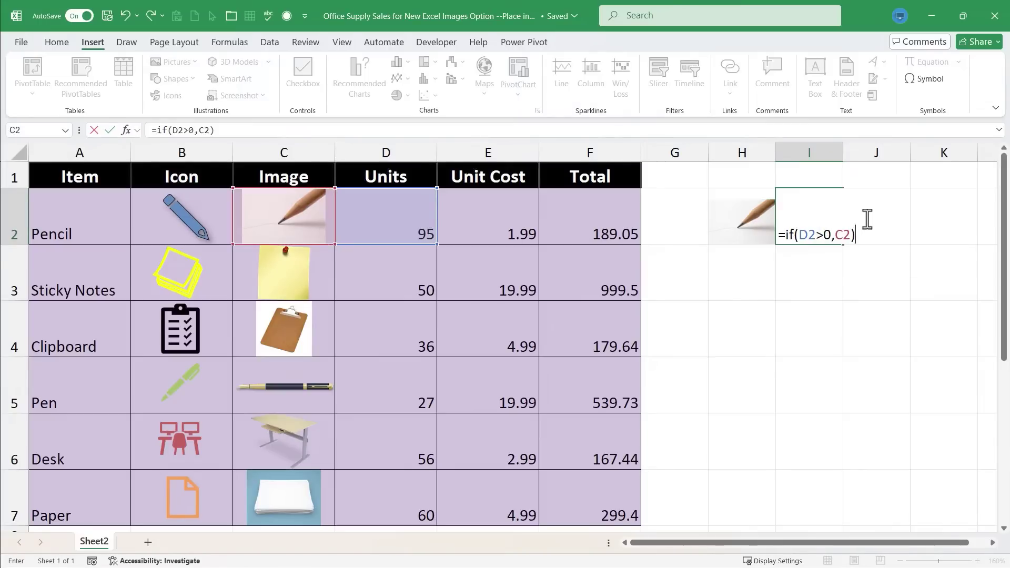
pyautogui.press('Return')
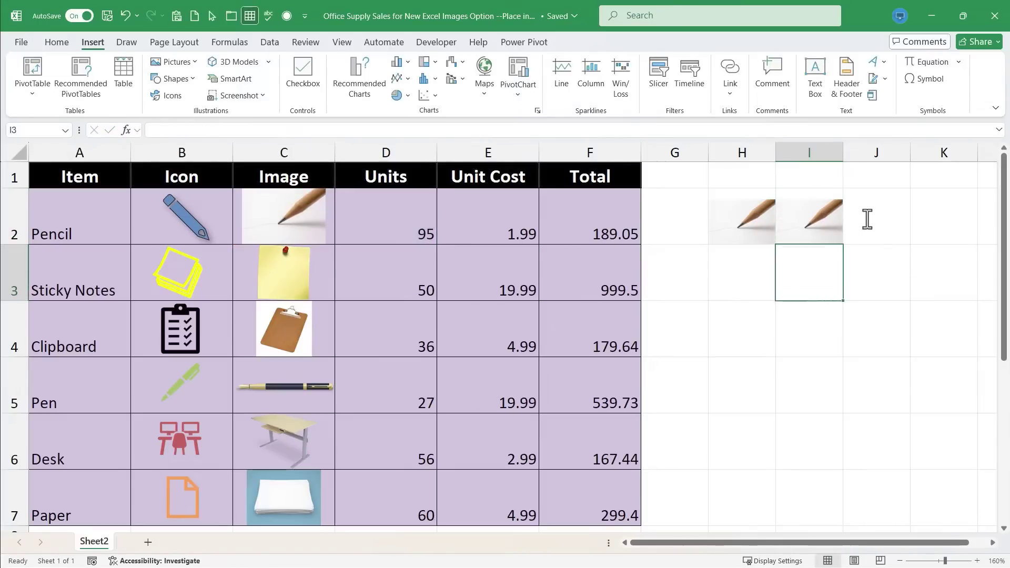
pyautogui.click(821, 224)
# - Set Pencil units in D2 to 0 and add "Out of Stock" as the IF formula's false result
pyautogui.click(400, 211)
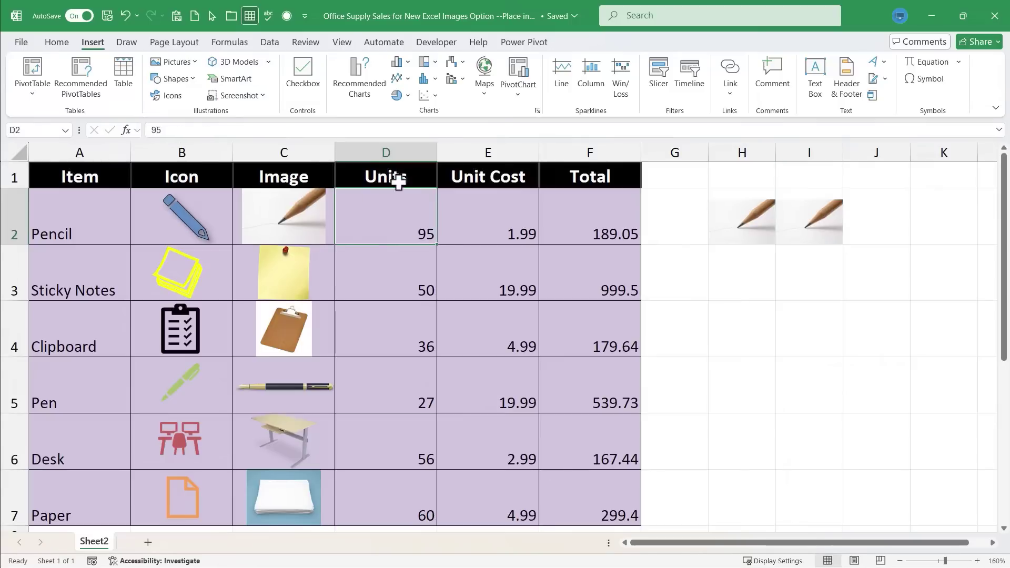
pyautogui.write('0')
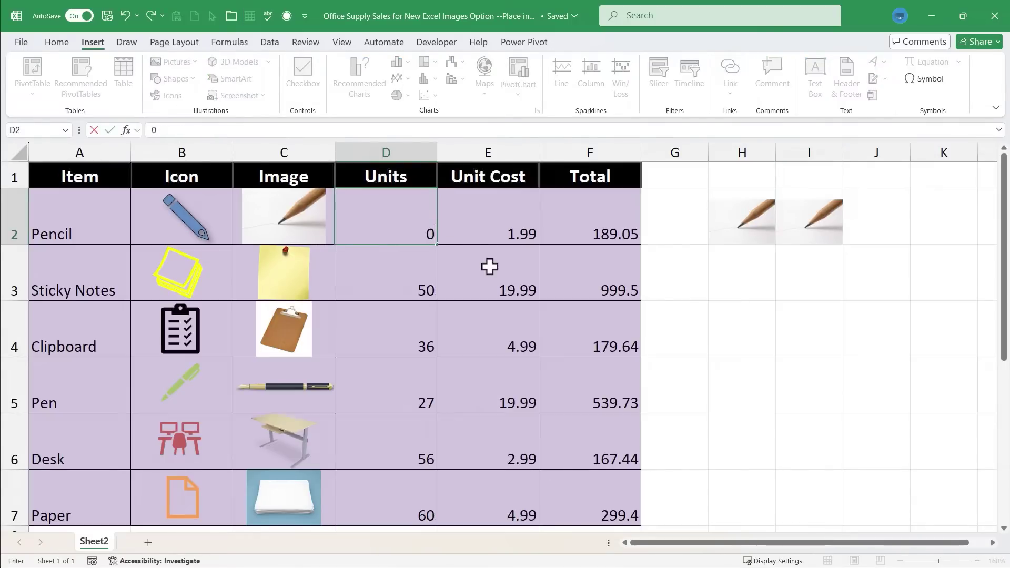
pyautogui.press('Return')
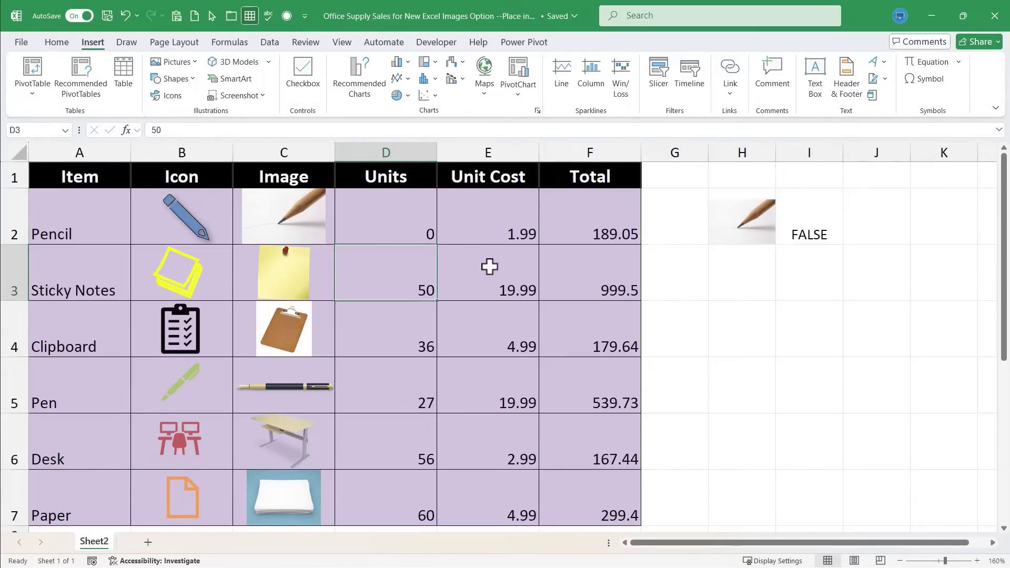
pyautogui.doubleClick(817, 232)
pyautogui.click(853, 234)
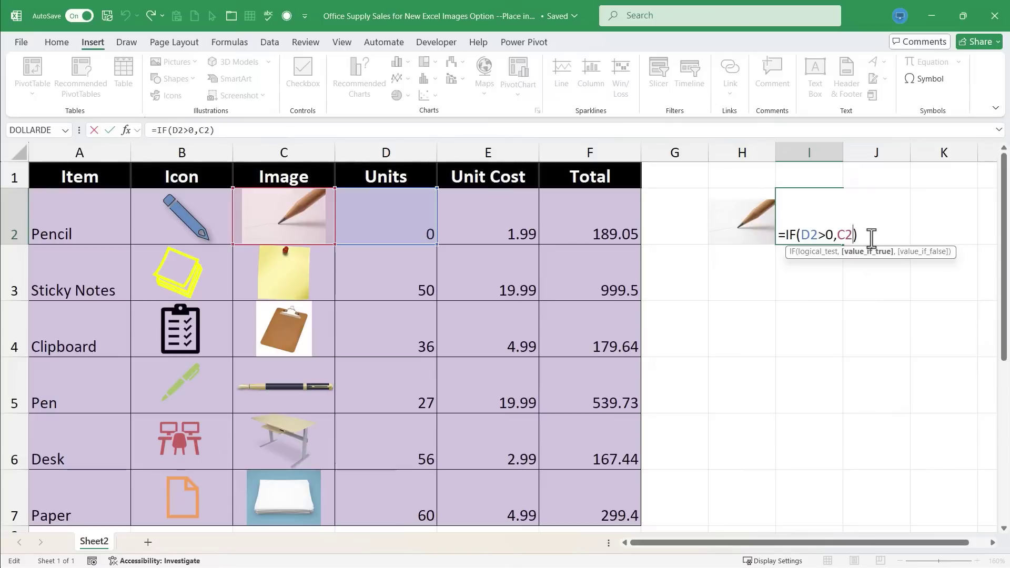
pyautogui.write(',')
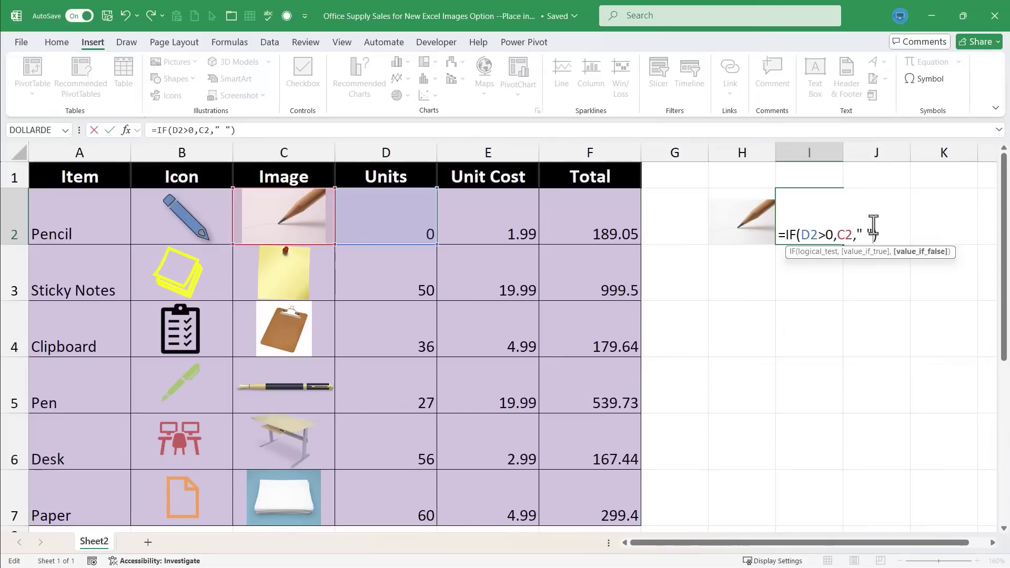
pyautogui.write('"Out of Stock')
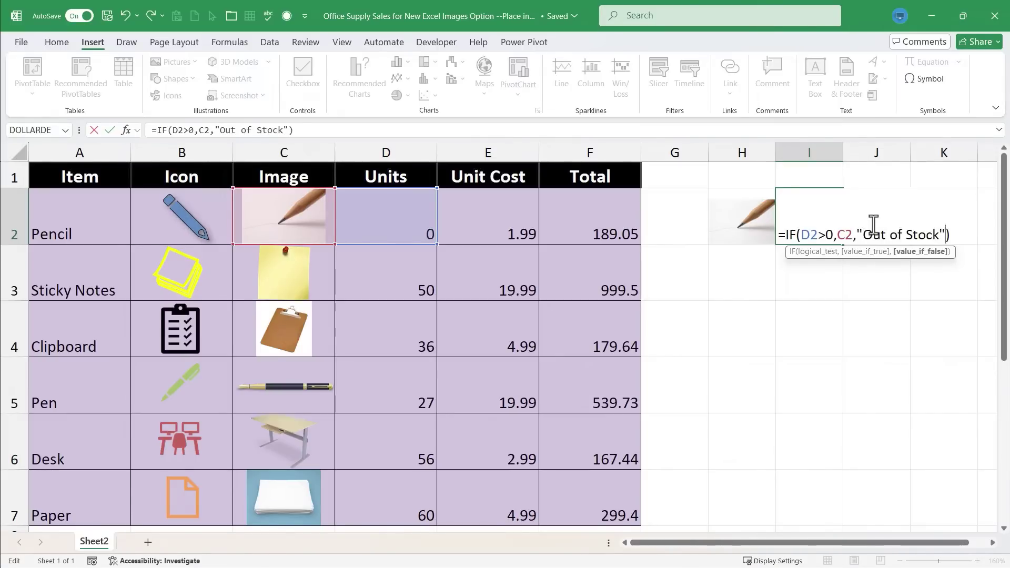
pyautogui.press('Return')
# - Autofit column I, then set D2 to 1 so the pencil photo shows again
pyautogui.doubleClick(843, 152)
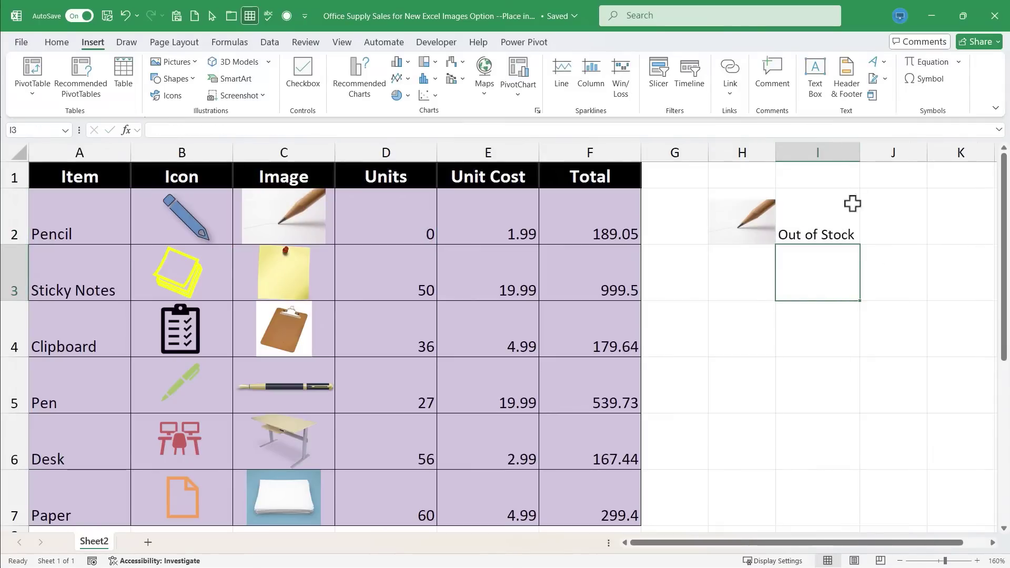
pyautogui.click(413, 221)
pyautogui.write('1')
pyautogui.press('Return')
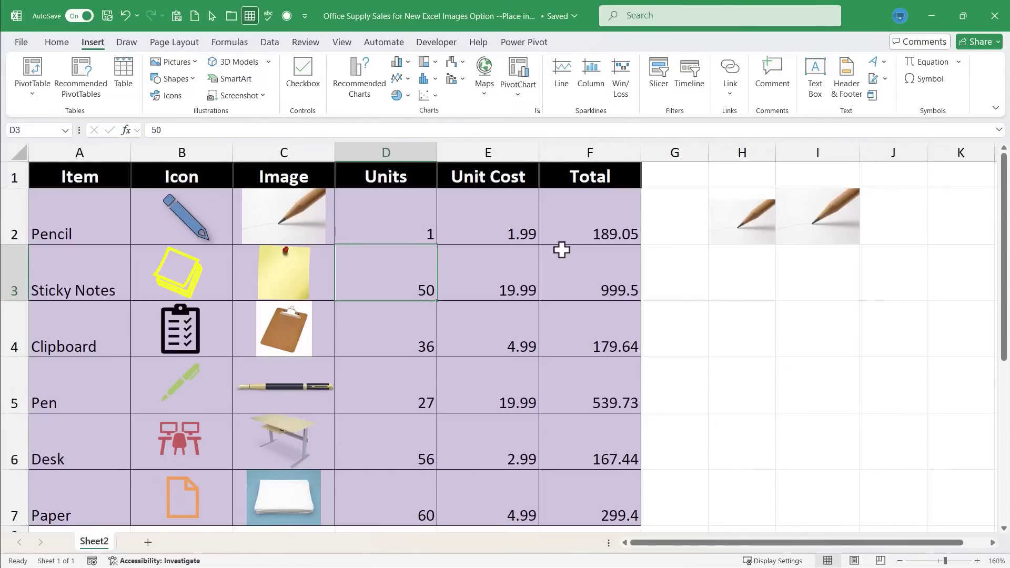
pyautogui.press('Right')
pyautogui.press('Right')
pyautogui.press('Right')
pyautogui.press('Right')
pyautogui.click(323, 205)
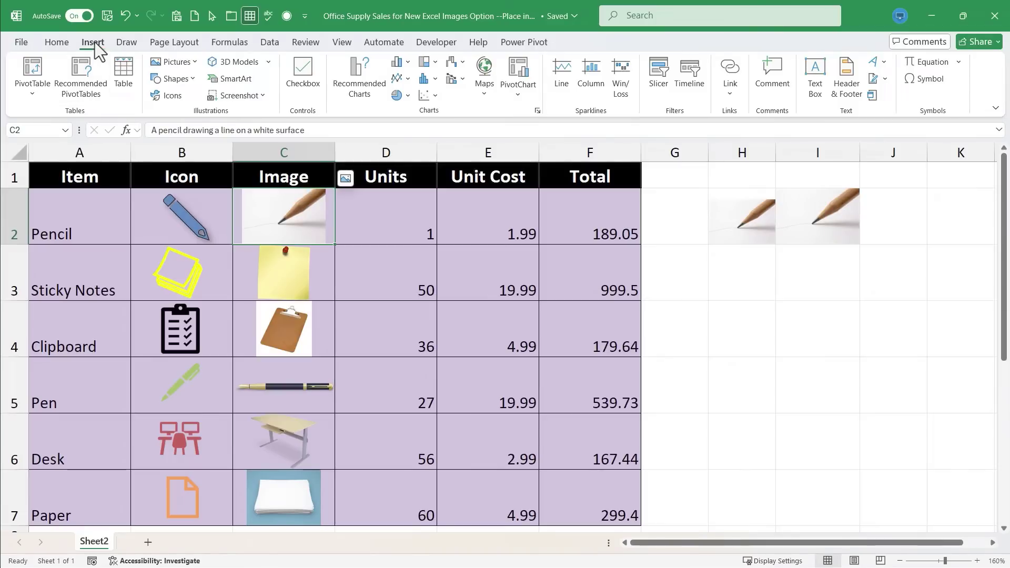
# - Insert an online 'Notebook' picture via Insert > Pictures > Place over Cells > Online Pictures
pyautogui.click(173, 62)
pyautogui.moveTo(198, 84)
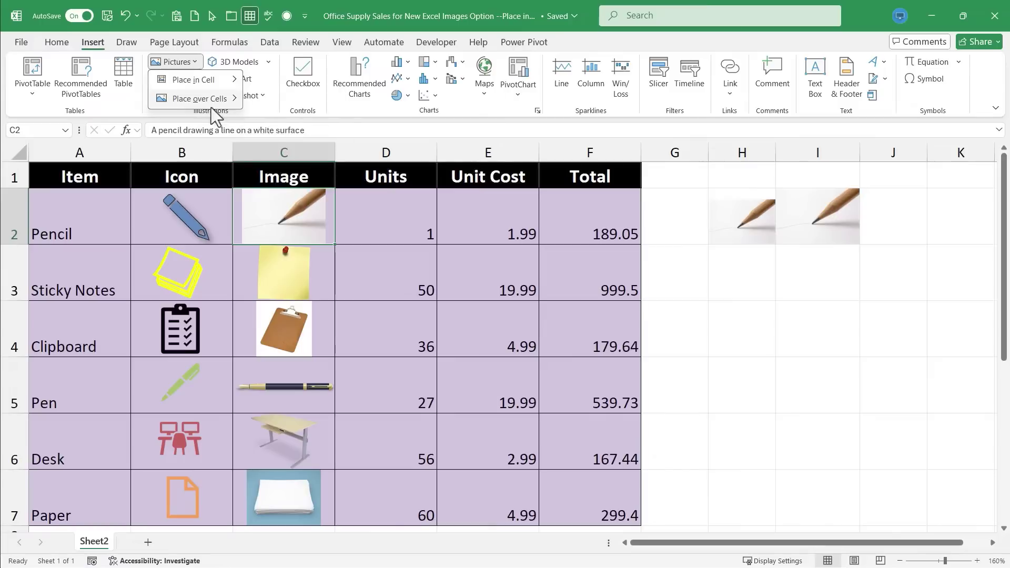
pyautogui.moveTo(220, 103)
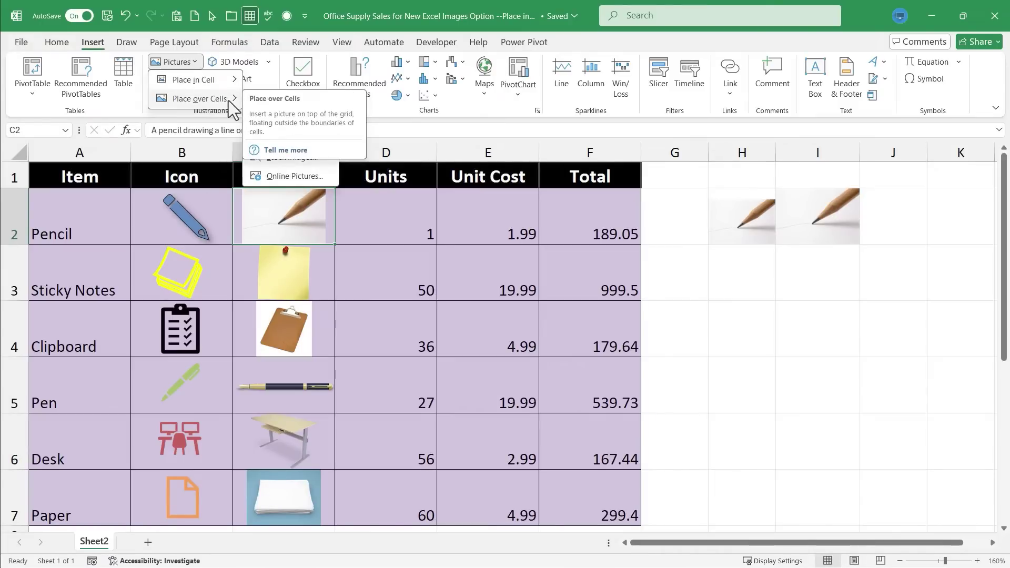
pyautogui.click(290, 178)
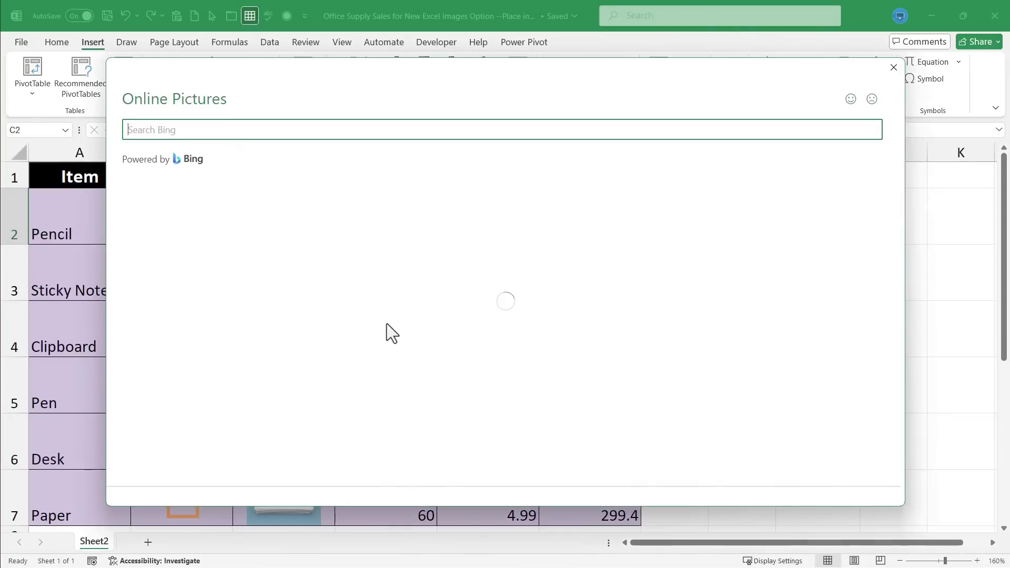
pyautogui.write('Notebook')
pyautogui.press('Return')
pyautogui.click(547, 363)
pyautogui.click(740, 484)
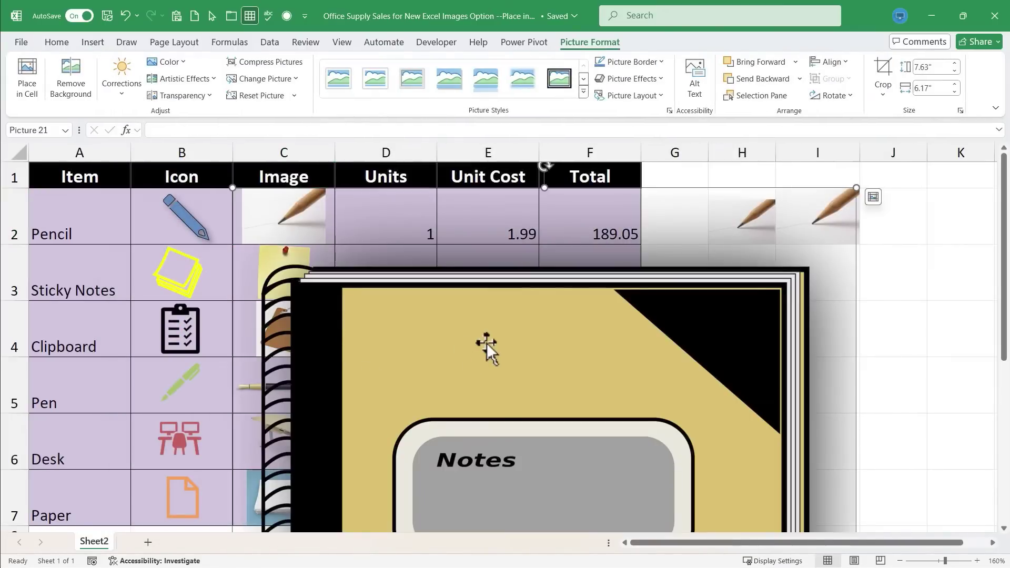
# - Shrink the notebook picture and position it beside the table over columns F–J
pyautogui.moveTo(486, 348); pyautogui.dragTo(380, 234)
pyautogui.hotkey('ctrl', 'z')
pyautogui.moveTo(866, 185); pyautogui.dragTo(674, 271)
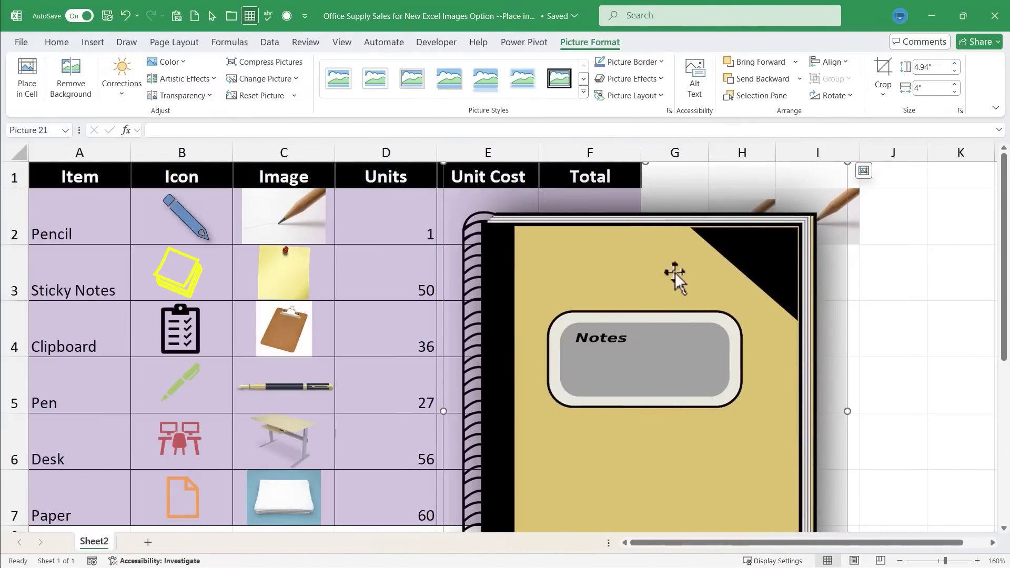
pyautogui.moveTo(735, 309); pyautogui.dragTo(726, 238)
pyautogui.click(287, 278)
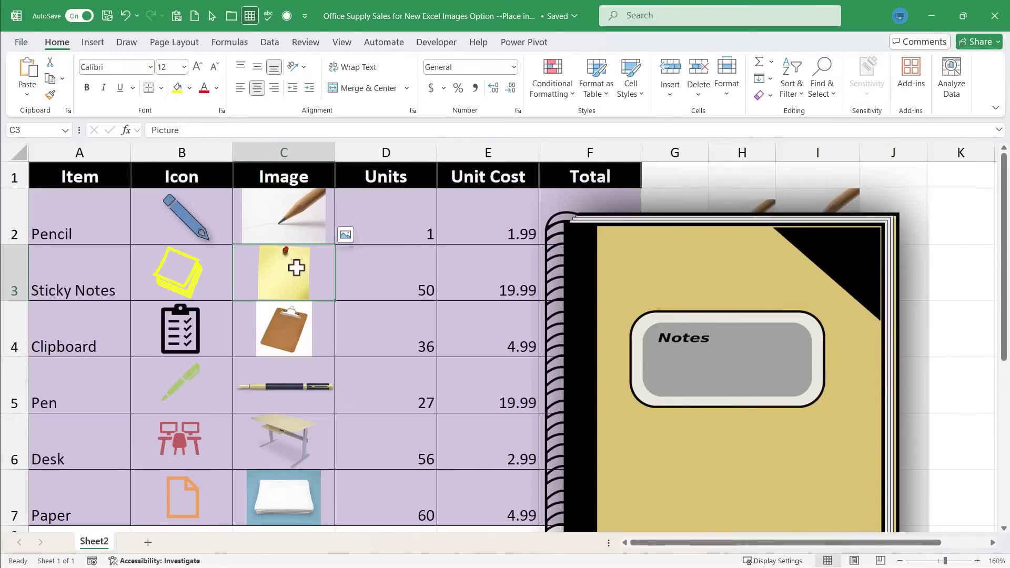
pyautogui.rightClick(293, 275)
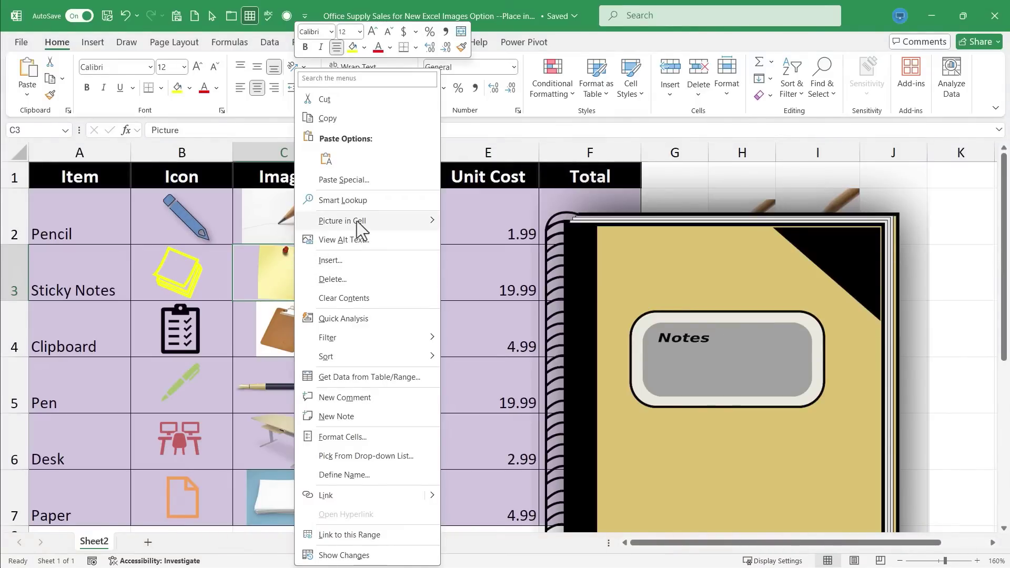
pyautogui.moveTo(357, 223)
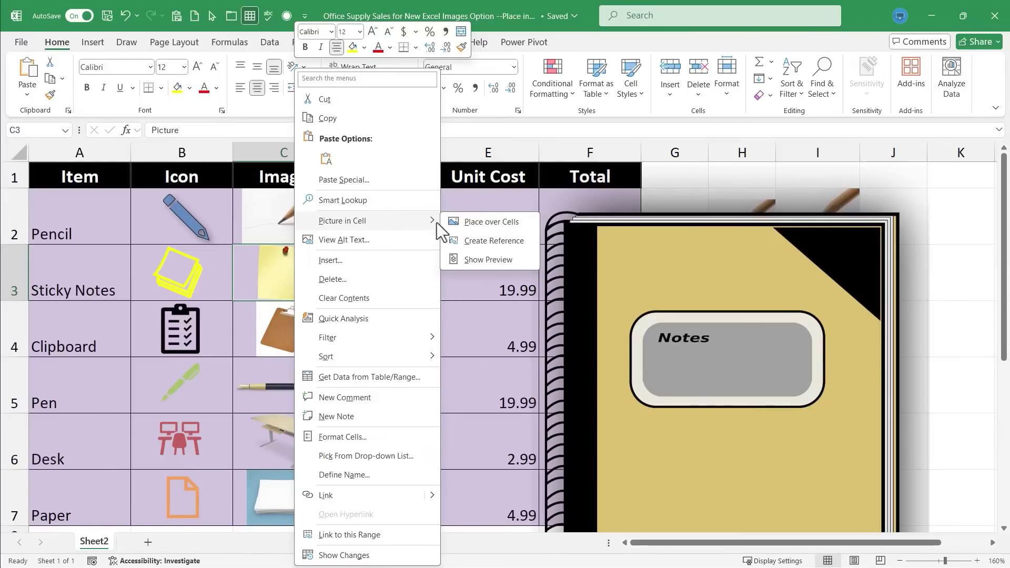
pyautogui.click(496, 223)
pyautogui.moveTo(451, 305); pyautogui.dragTo(377, 190)
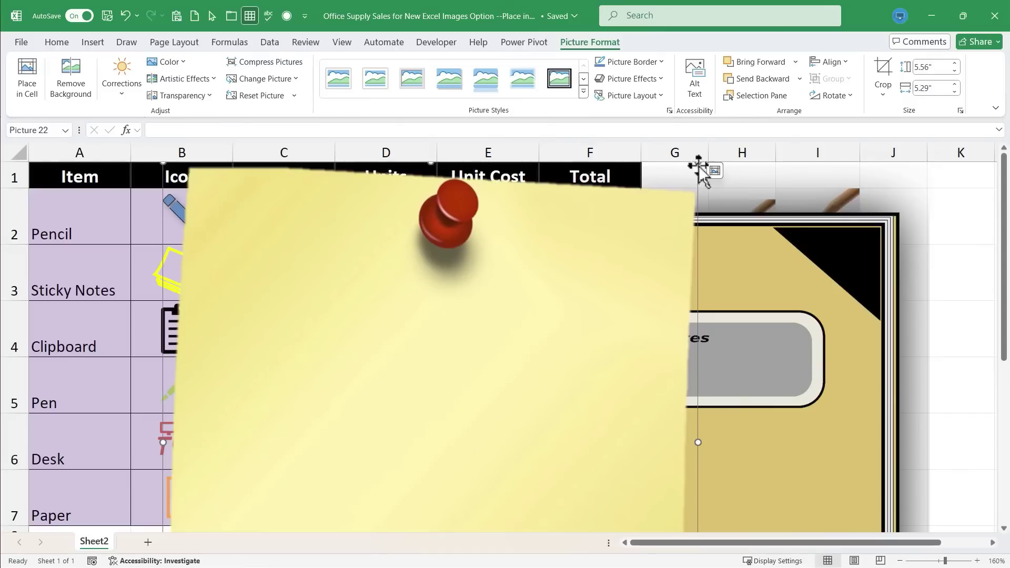
pyautogui.moveTo(693, 163); pyautogui.dragTo(489, 361)
pyautogui.moveTo(338, 407); pyautogui.dragTo(350, 218)
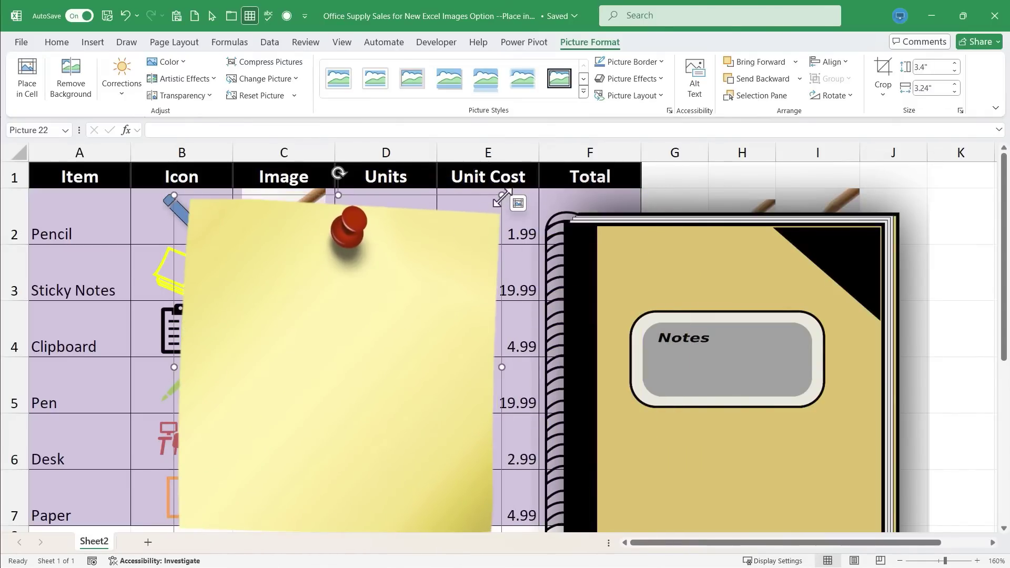
pyautogui.moveTo(496, 208); pyautogui.dragTo(351, 354)
pyautogui.moveTo(265, 391); pyautogui.dragTo(224, 282)
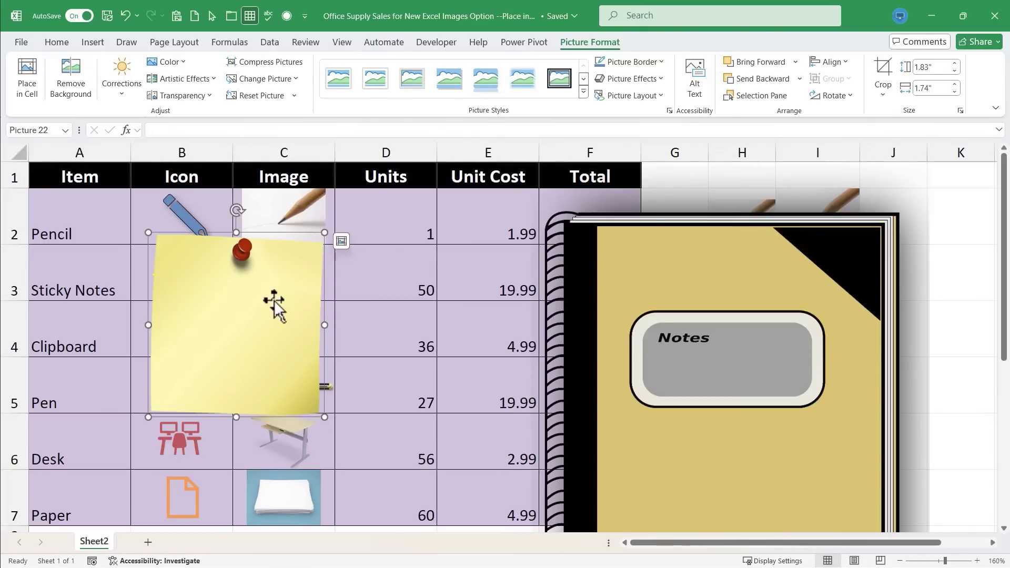
pyautogui.hotkey('ctrl', 'z')
pyautogui.hotkey('ctrl', 'z')
pyautogui.hotkey('ctrl', 'z')
pyautogui.hotkey('ctrl', 'z')
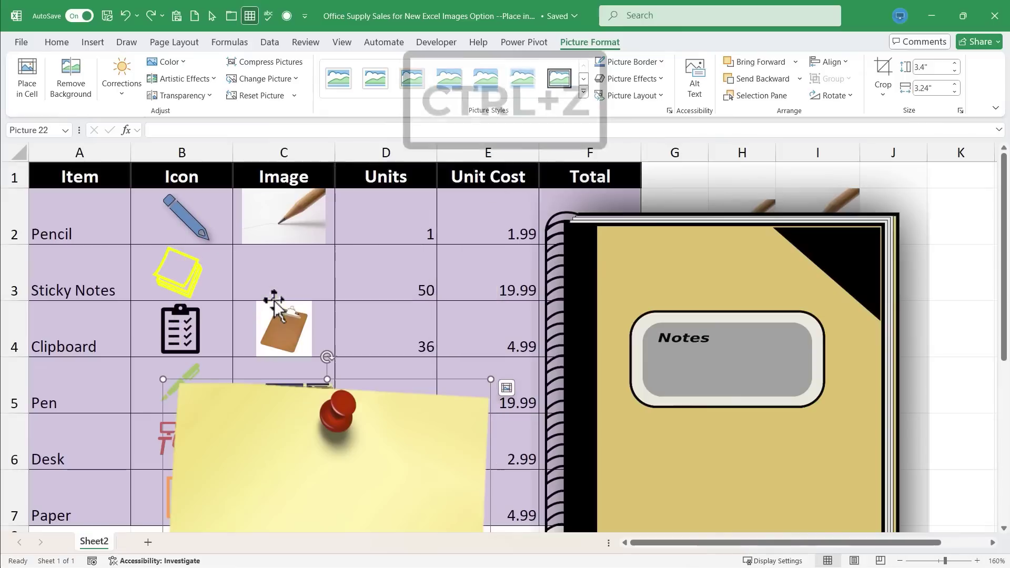
pyautogui.hotkey('ctrl', 'z')
# - Shrink and reposition the notebook picture, then convert it to an in-cell image with Place in Cell
pyautogui.moveTo(683, 263); pyautogui.dragTo(436, 251)
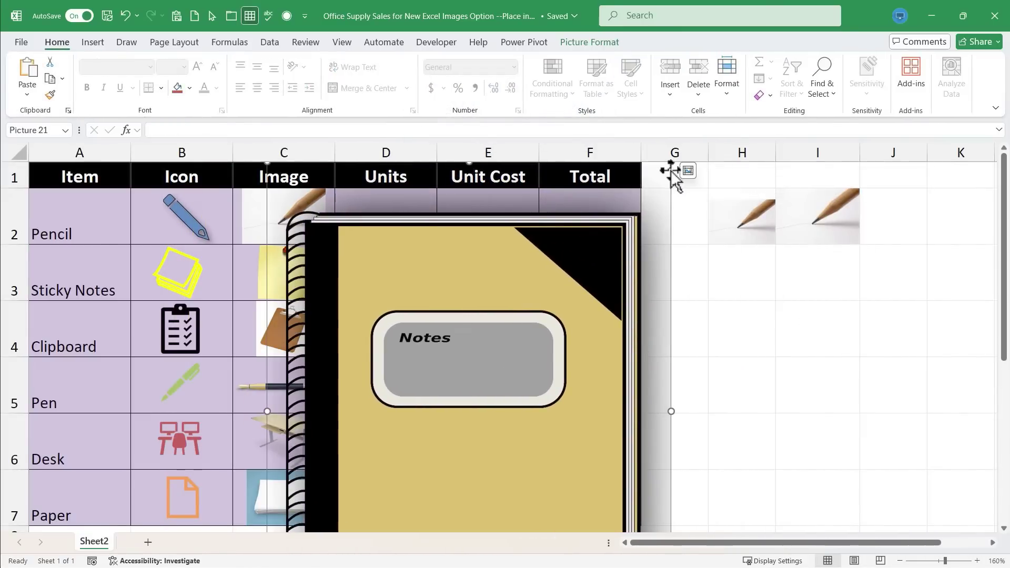
pyautogui.moveTo(637, 215); pyautogui.dragTo(466, 421)
pyautogui.moveTo(388, 469); pyautogui.dragTo(773, 316)
pyautogui.rightClick(736, 337)
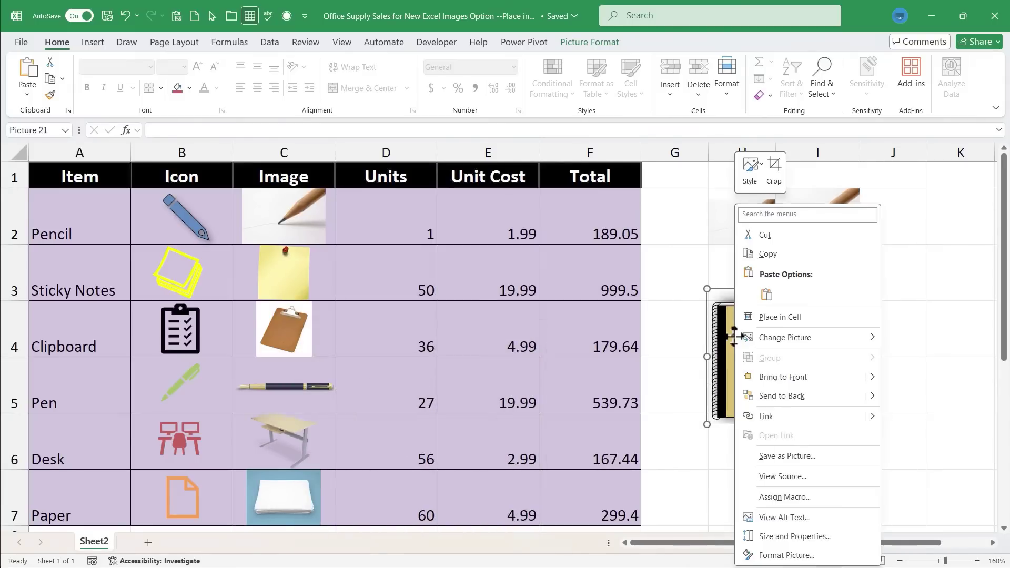
pyautogui.click(786, 317)
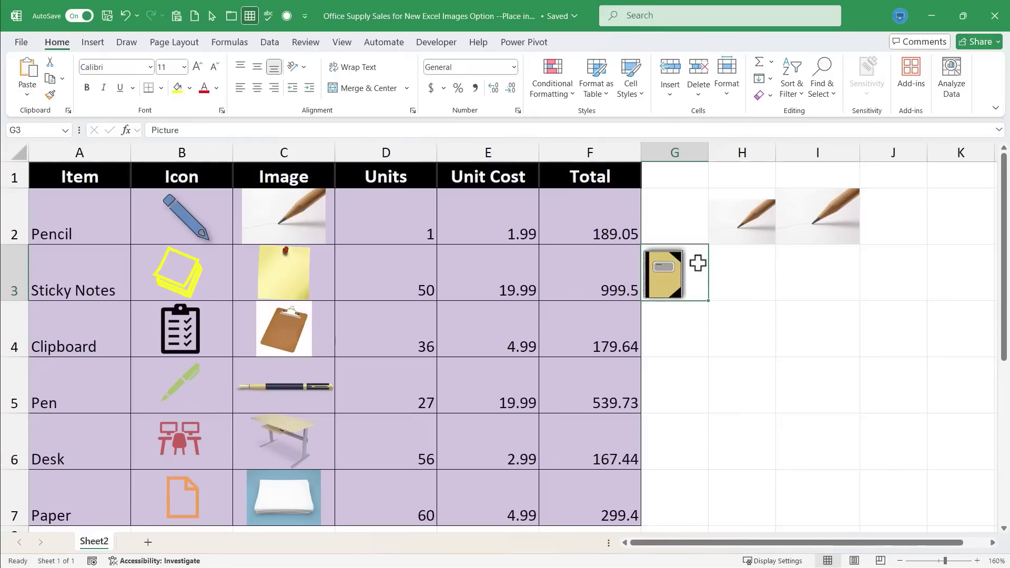
# - Move the notebook image cell to I4 and fill it down through I6
pyautogui.moveTo(669, 277)
pyautogui.moveTo(669, 279)
pyautogui.mouseDown()
pyautogui.moveTo(763, 306)
pyautogui.moveTo(681, 264)
pyautogui.mouseUp()
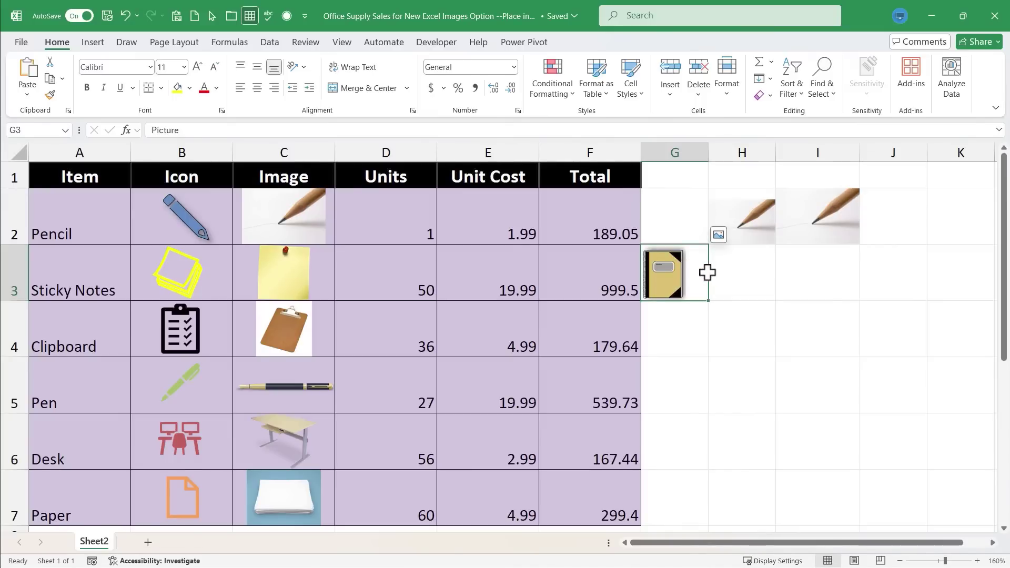
pyautogui.moveTo(712, 289); pyautogui.dragTo(855, 457)
pyautogui.click(887, 350)
pyautogui.click(847, 348)
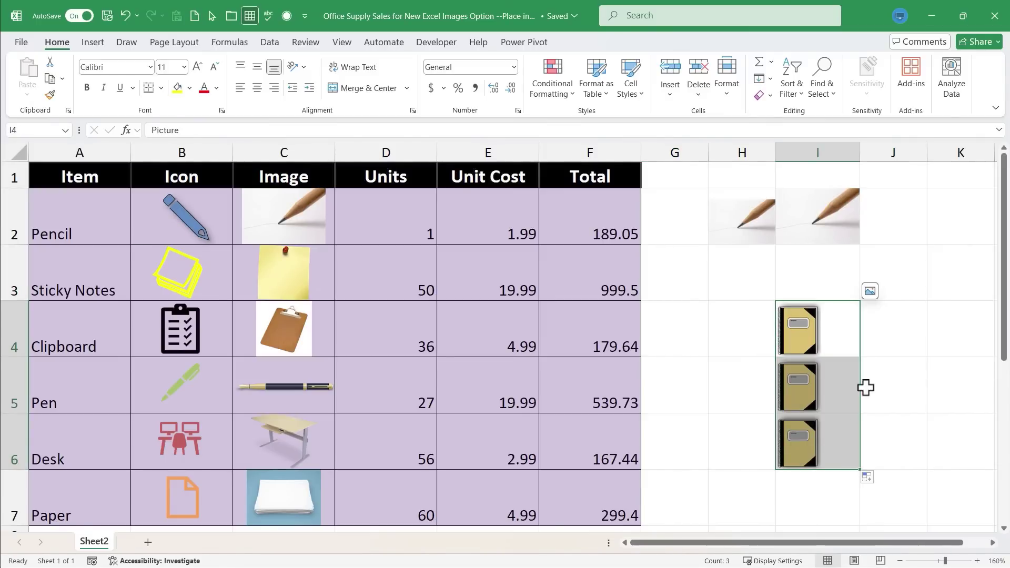
pyautogui.click(889, 327)
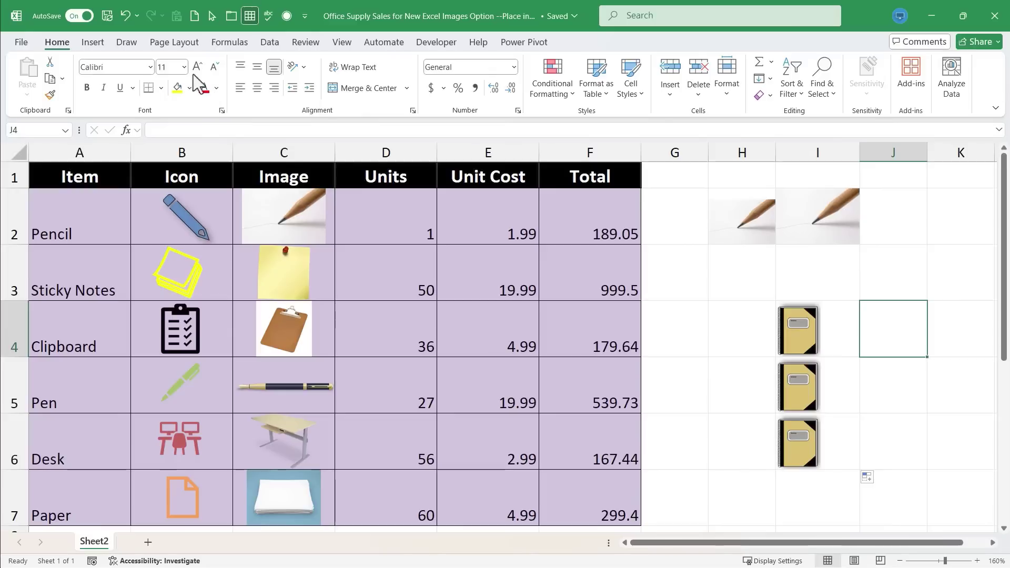
# - Bring up the Insert > Pictures > Place in Cell options again
pyautogui.click(93, 43)
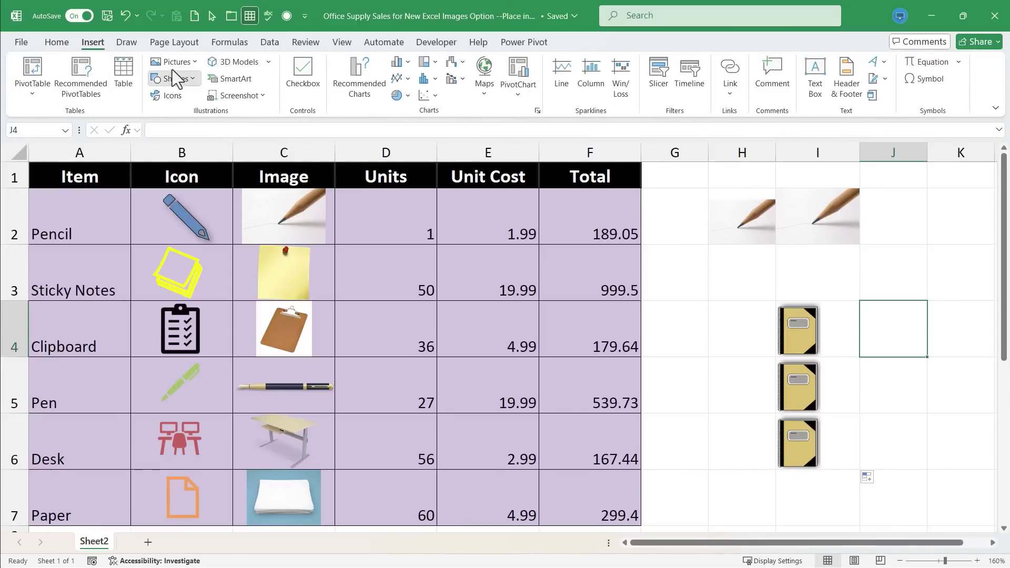
pyautogui.click(174, 64)
pyautogui.moveTo(228, 79)
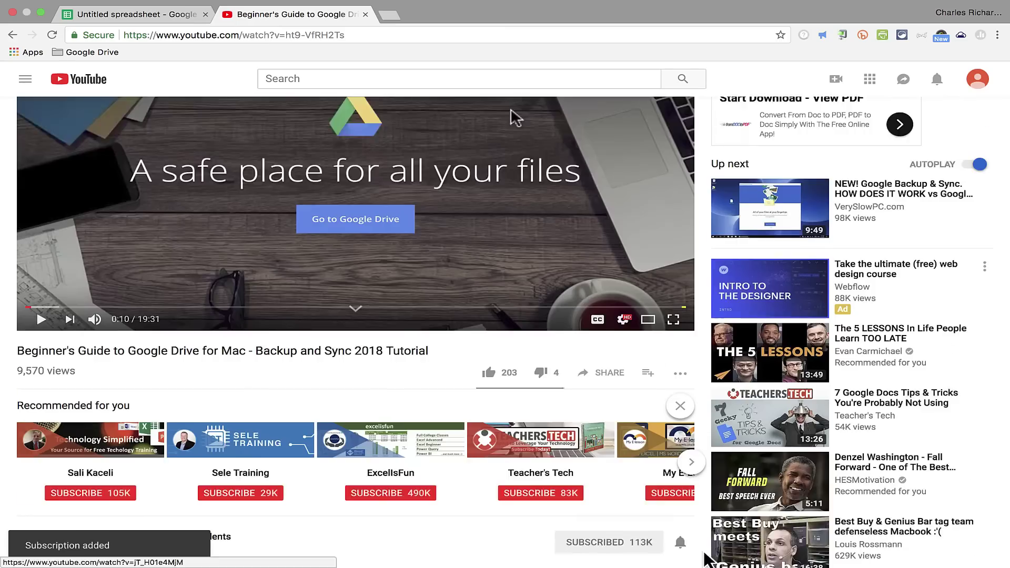
# - Scroll through the video's outro: thank-you card, channel membership page and Super Techie members list
pyautogui.scroll(-3, 668, 478)
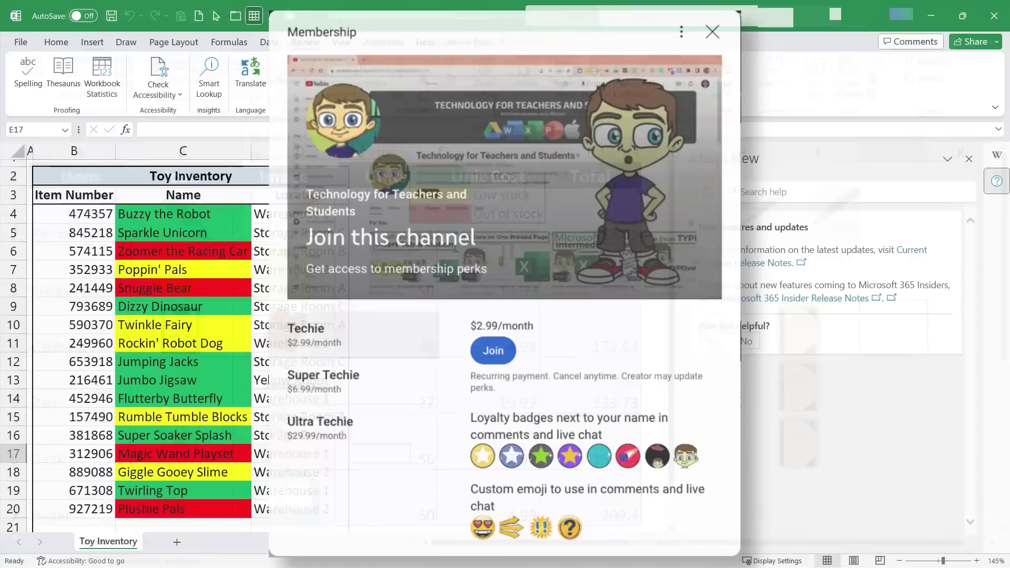
pyautogui.scroll(-1, 639, 396)
pyautogui.scroll(1, 639, 397)
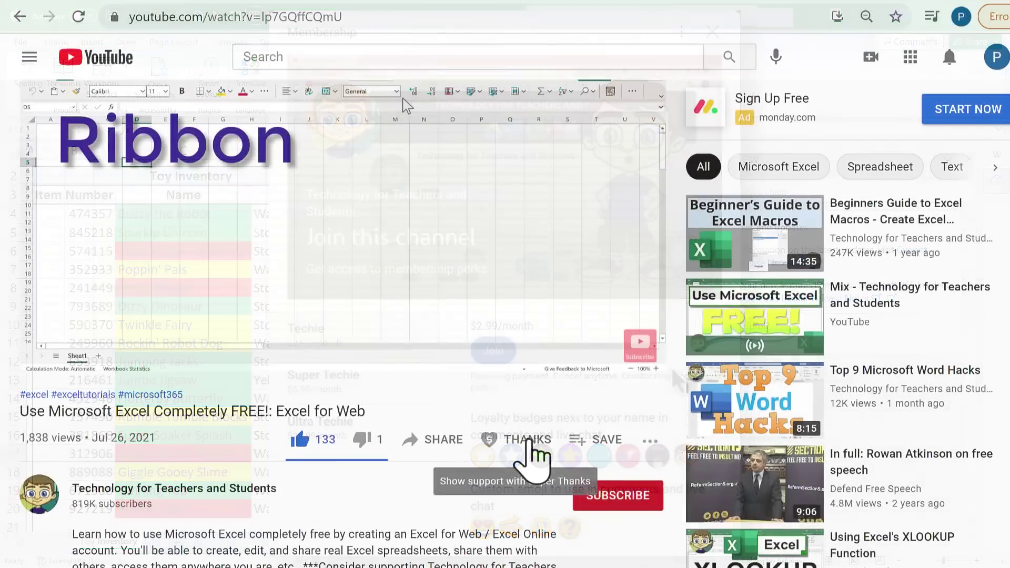